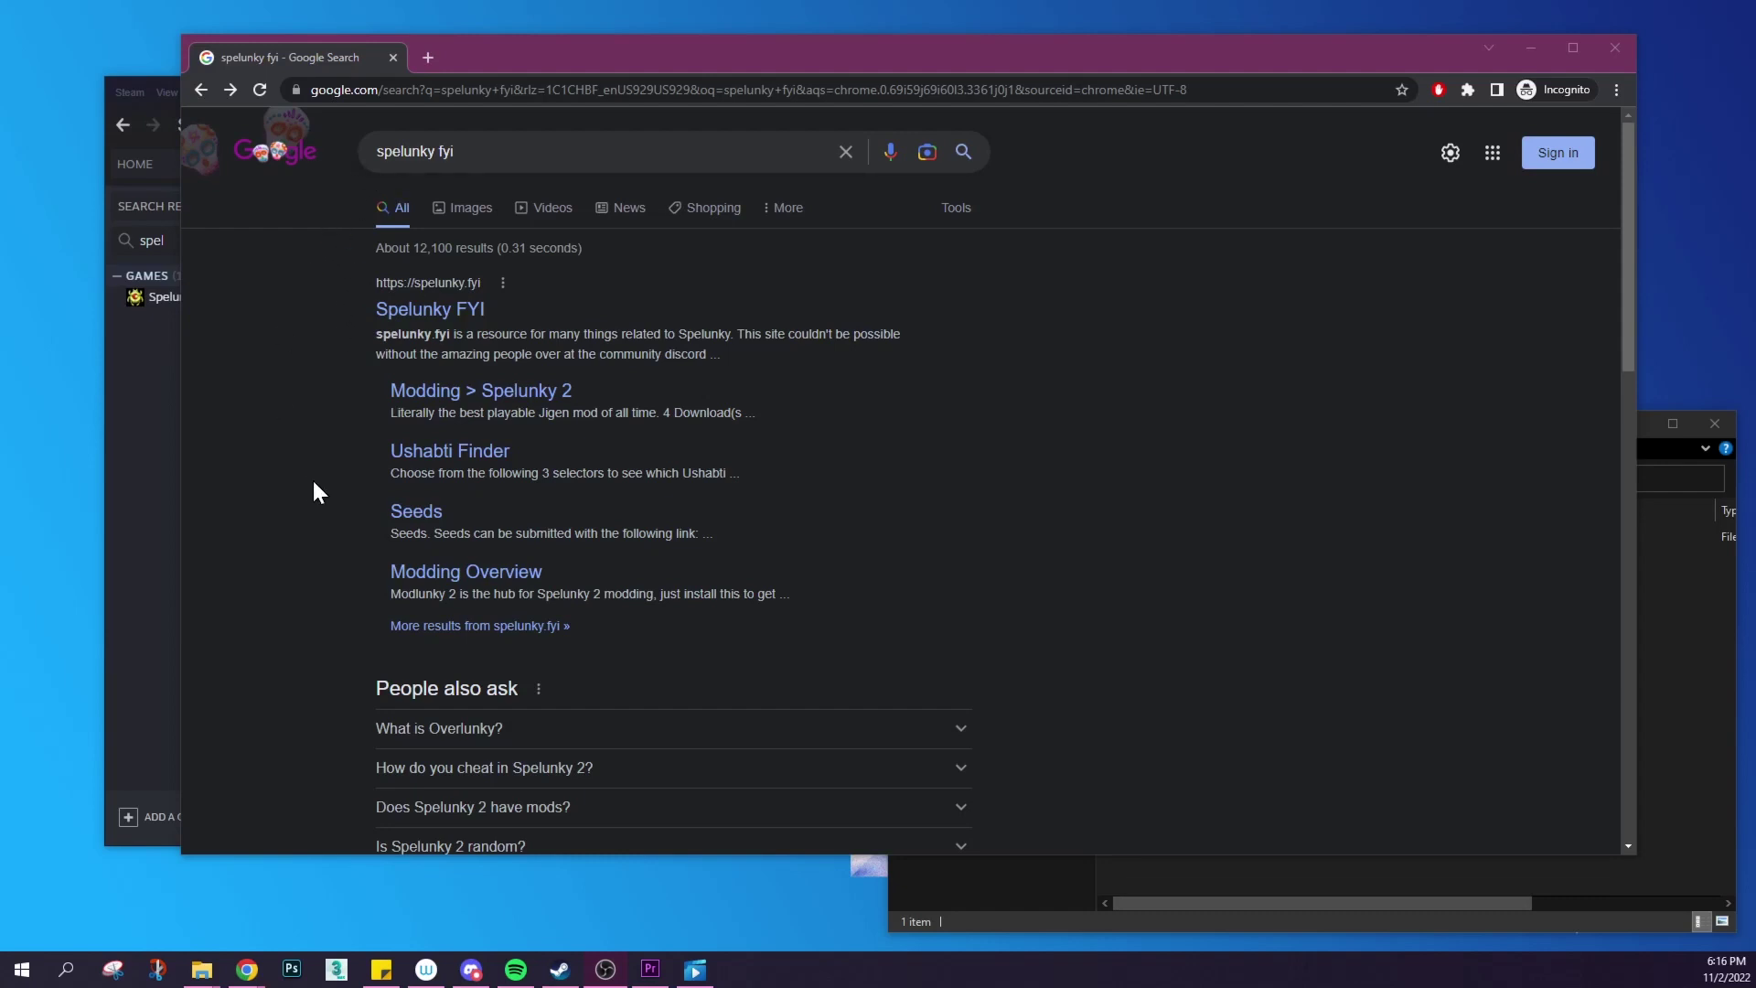
Download the latest modlunky2.exe from the Modlunky 2 GitHub releases to the Desktop.
{"action": "left_click", "coordinate": [420, 582]}
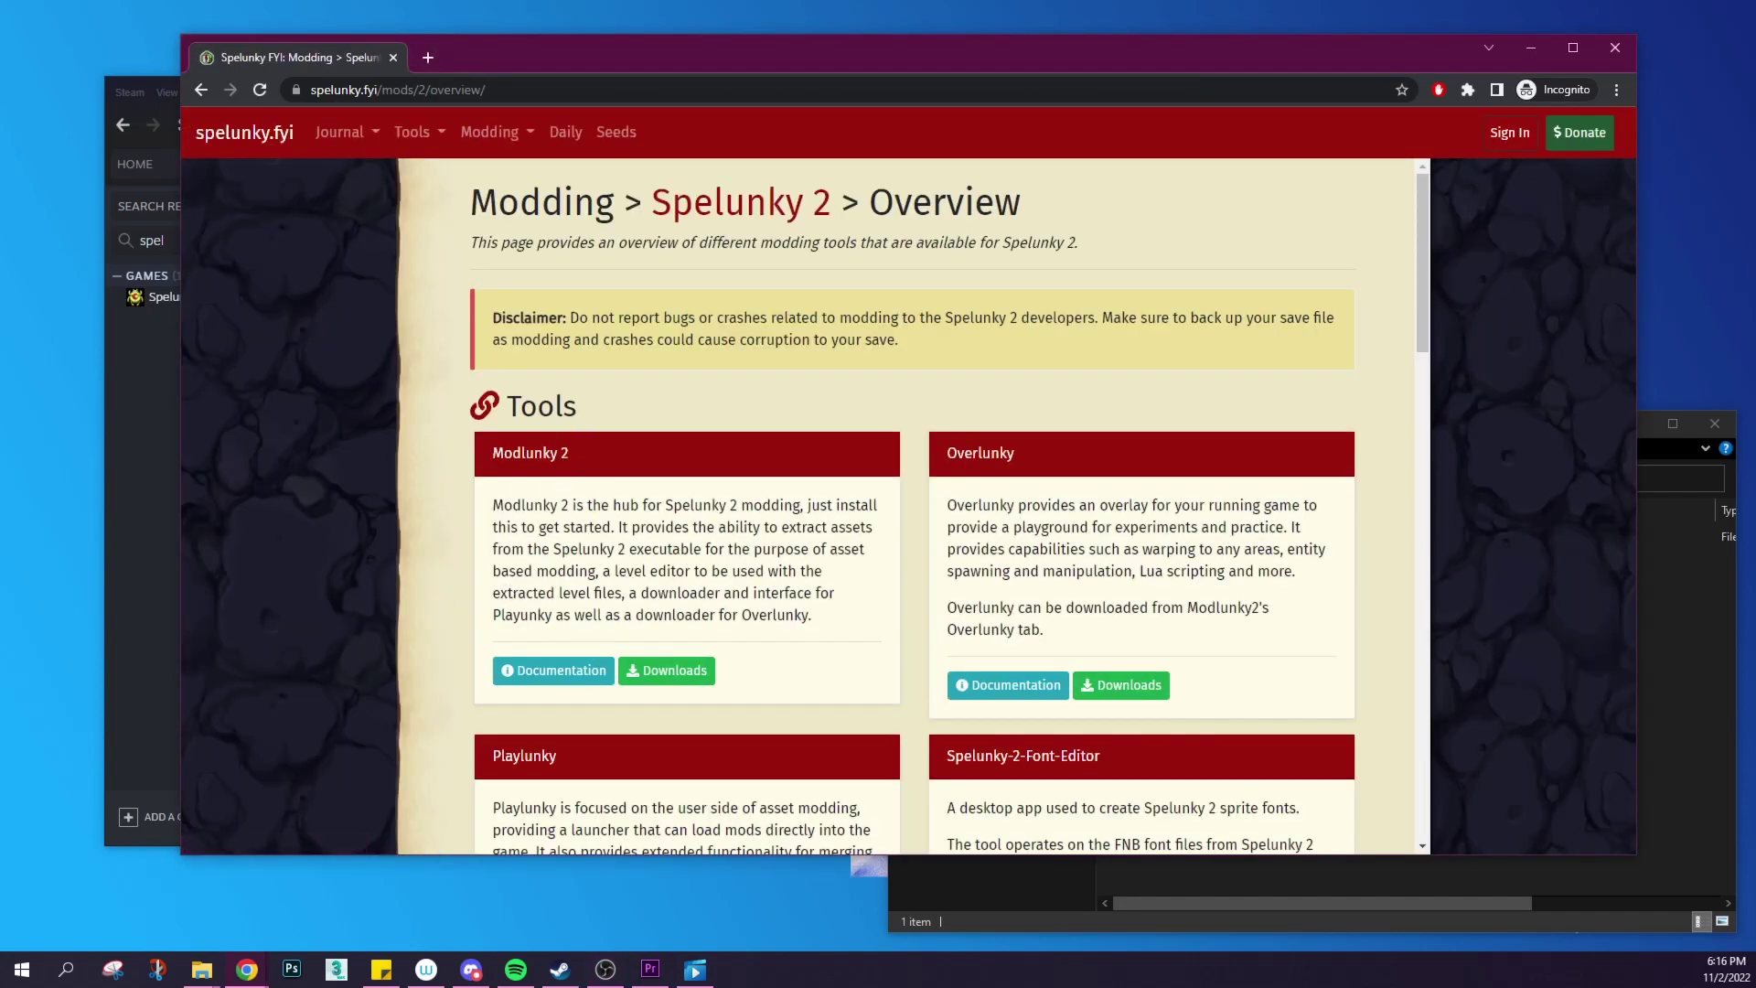
{"action": "left_click", "coordinate": [680, 680]}
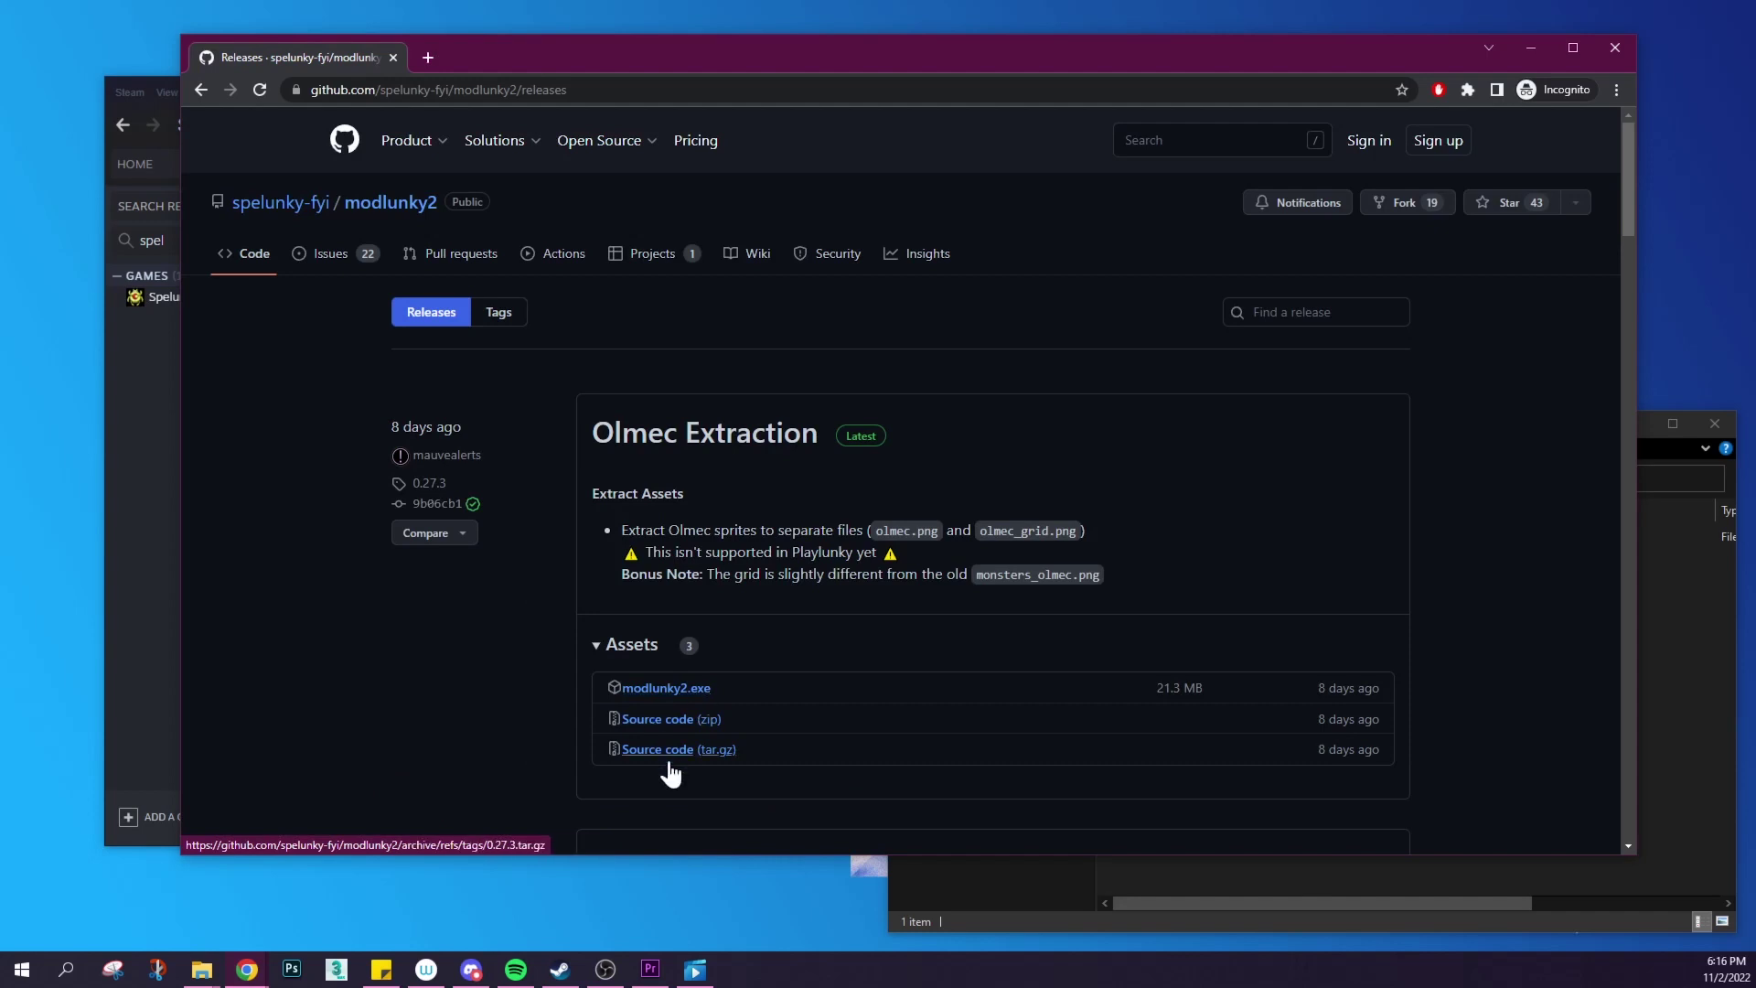
{"action": "left_click", "coordinate": [666, 695]}
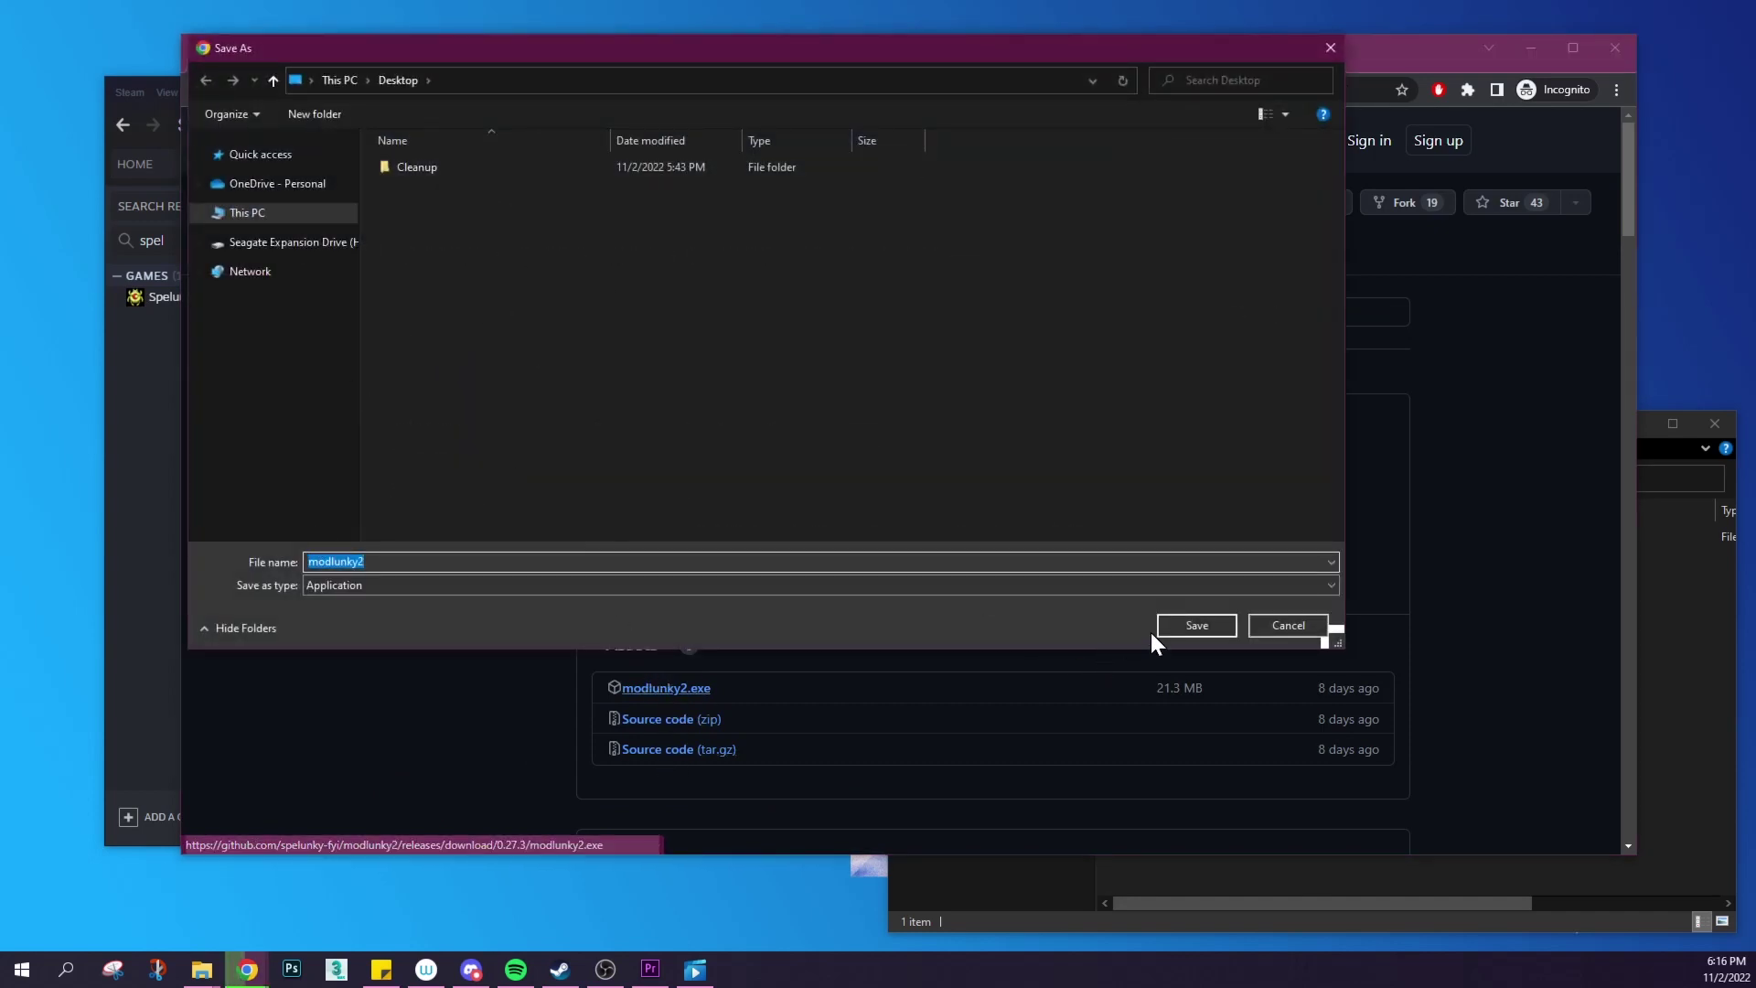
{"action": "left_click", "coordinate": [1176, 624]}
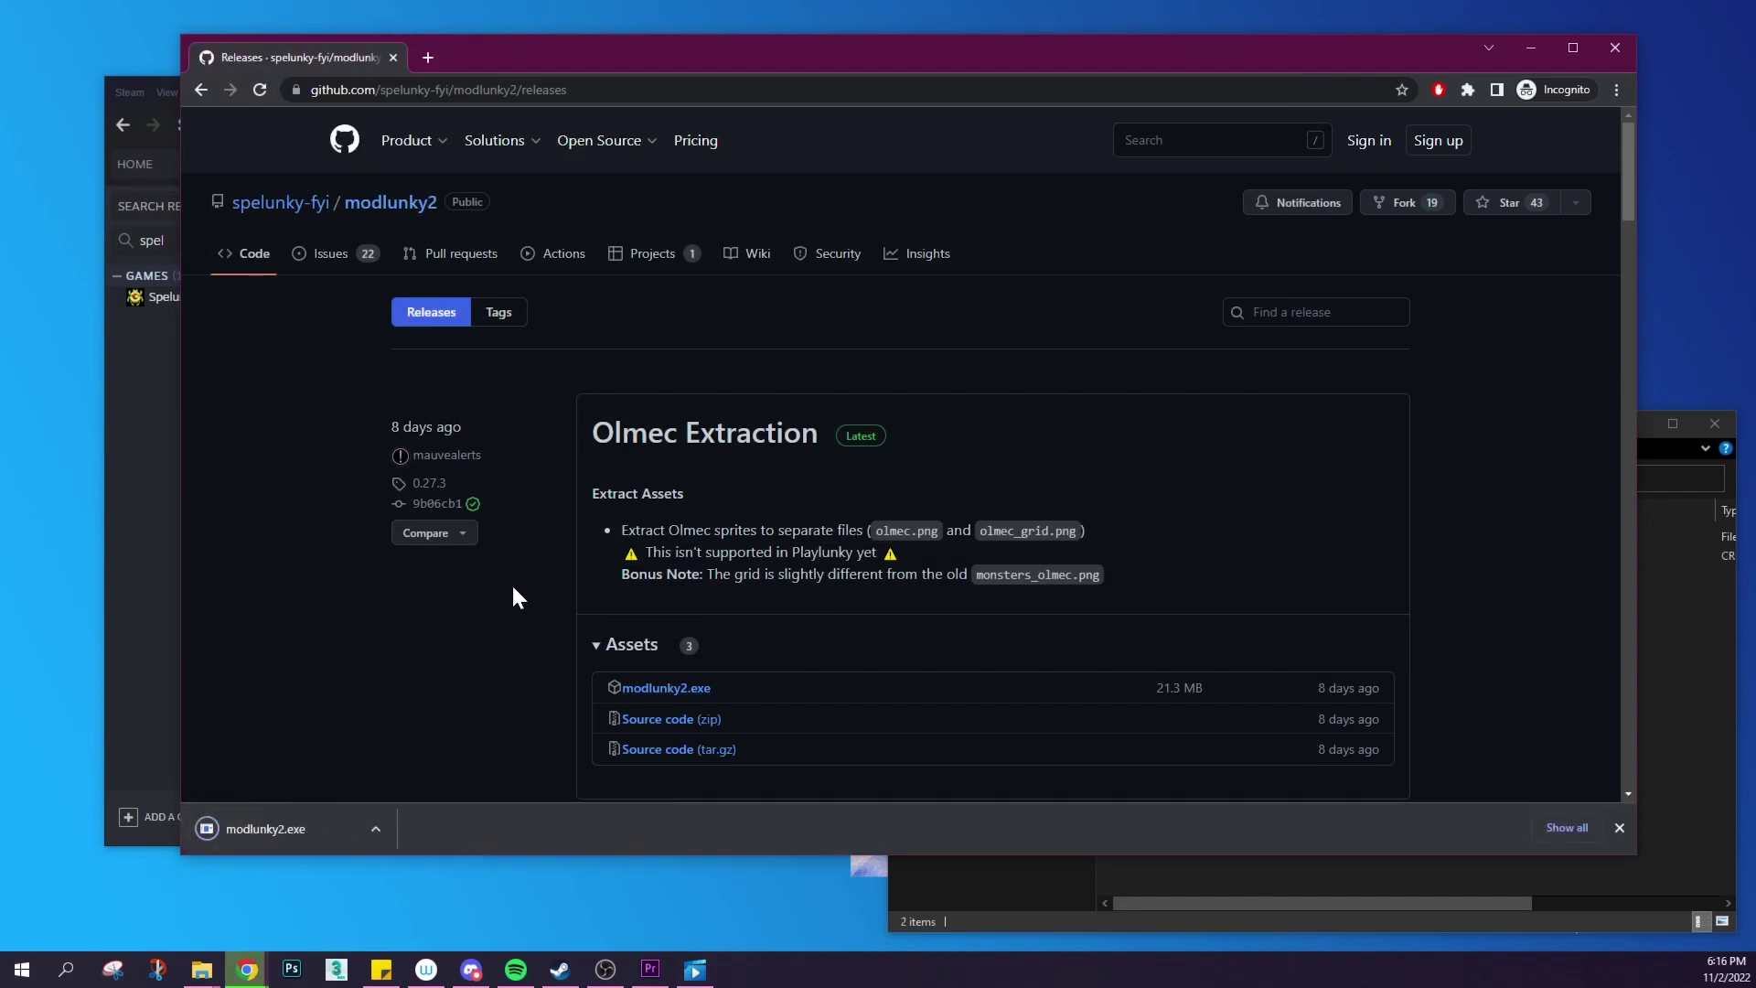
Browse Spelunky 2's local game files from the Steam library.
{"action": "left_click", "coordinate": [158, 301]}
{"action": "right_click", "coordinate": [159, 303]}
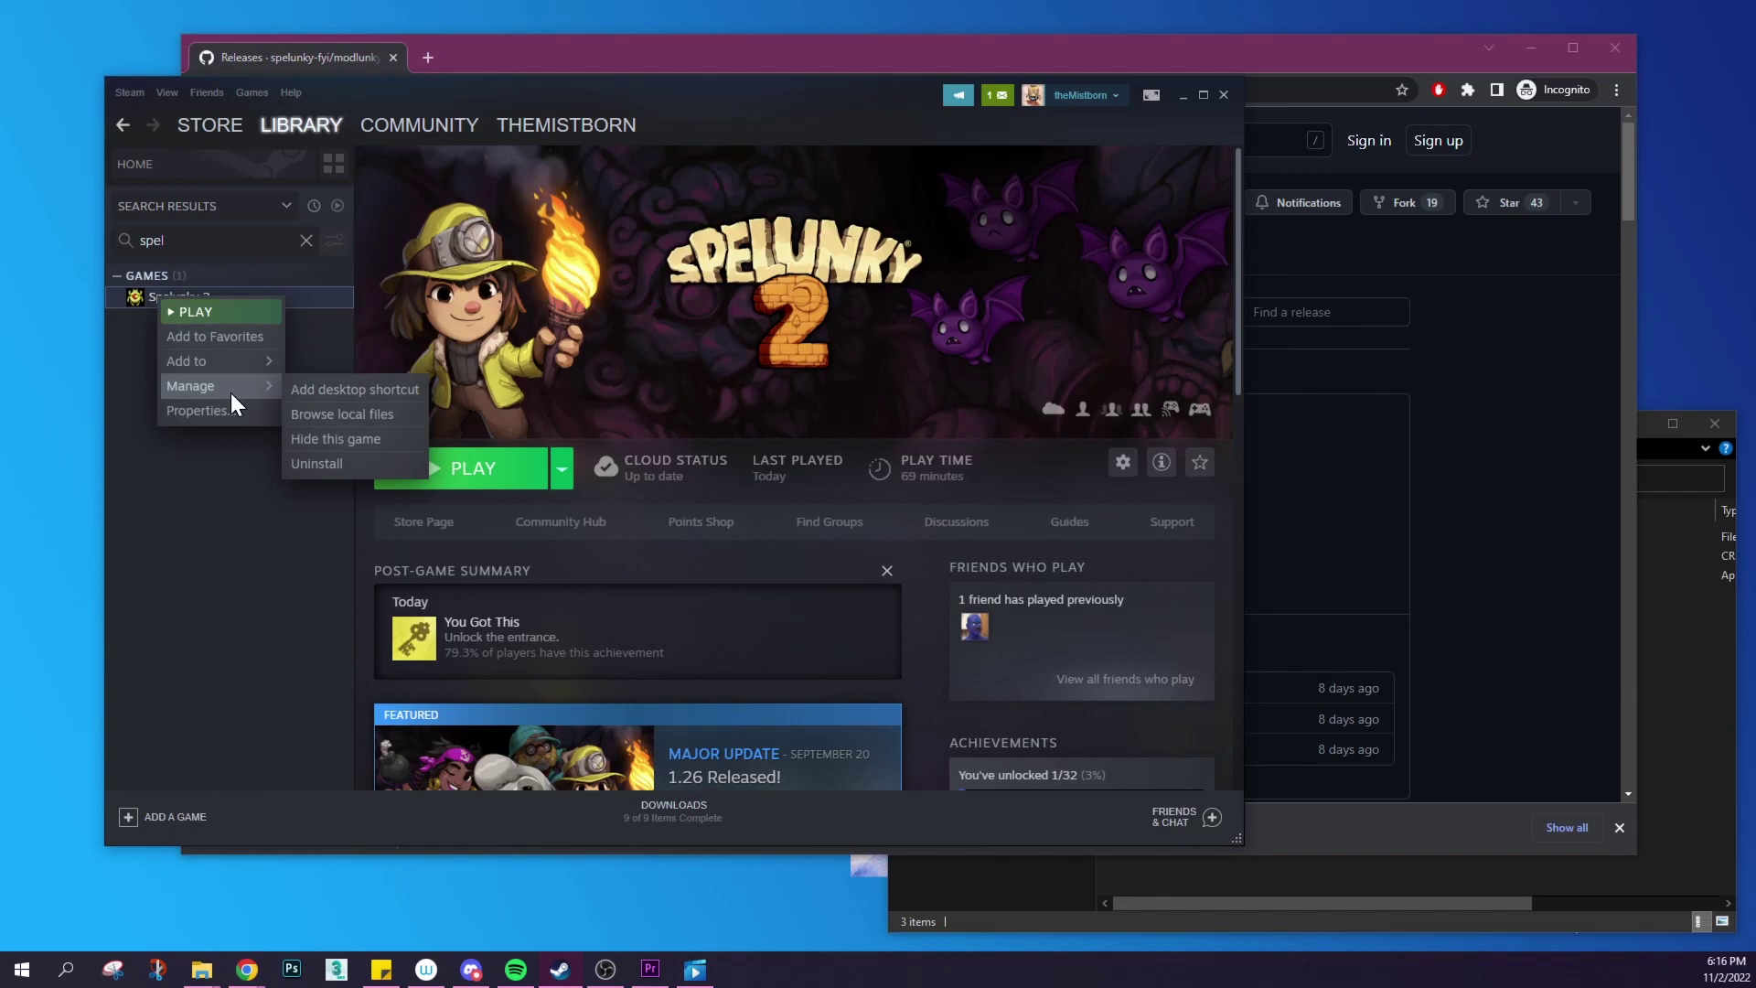
{"action": "left_click", "coordinate": [325, 414]}
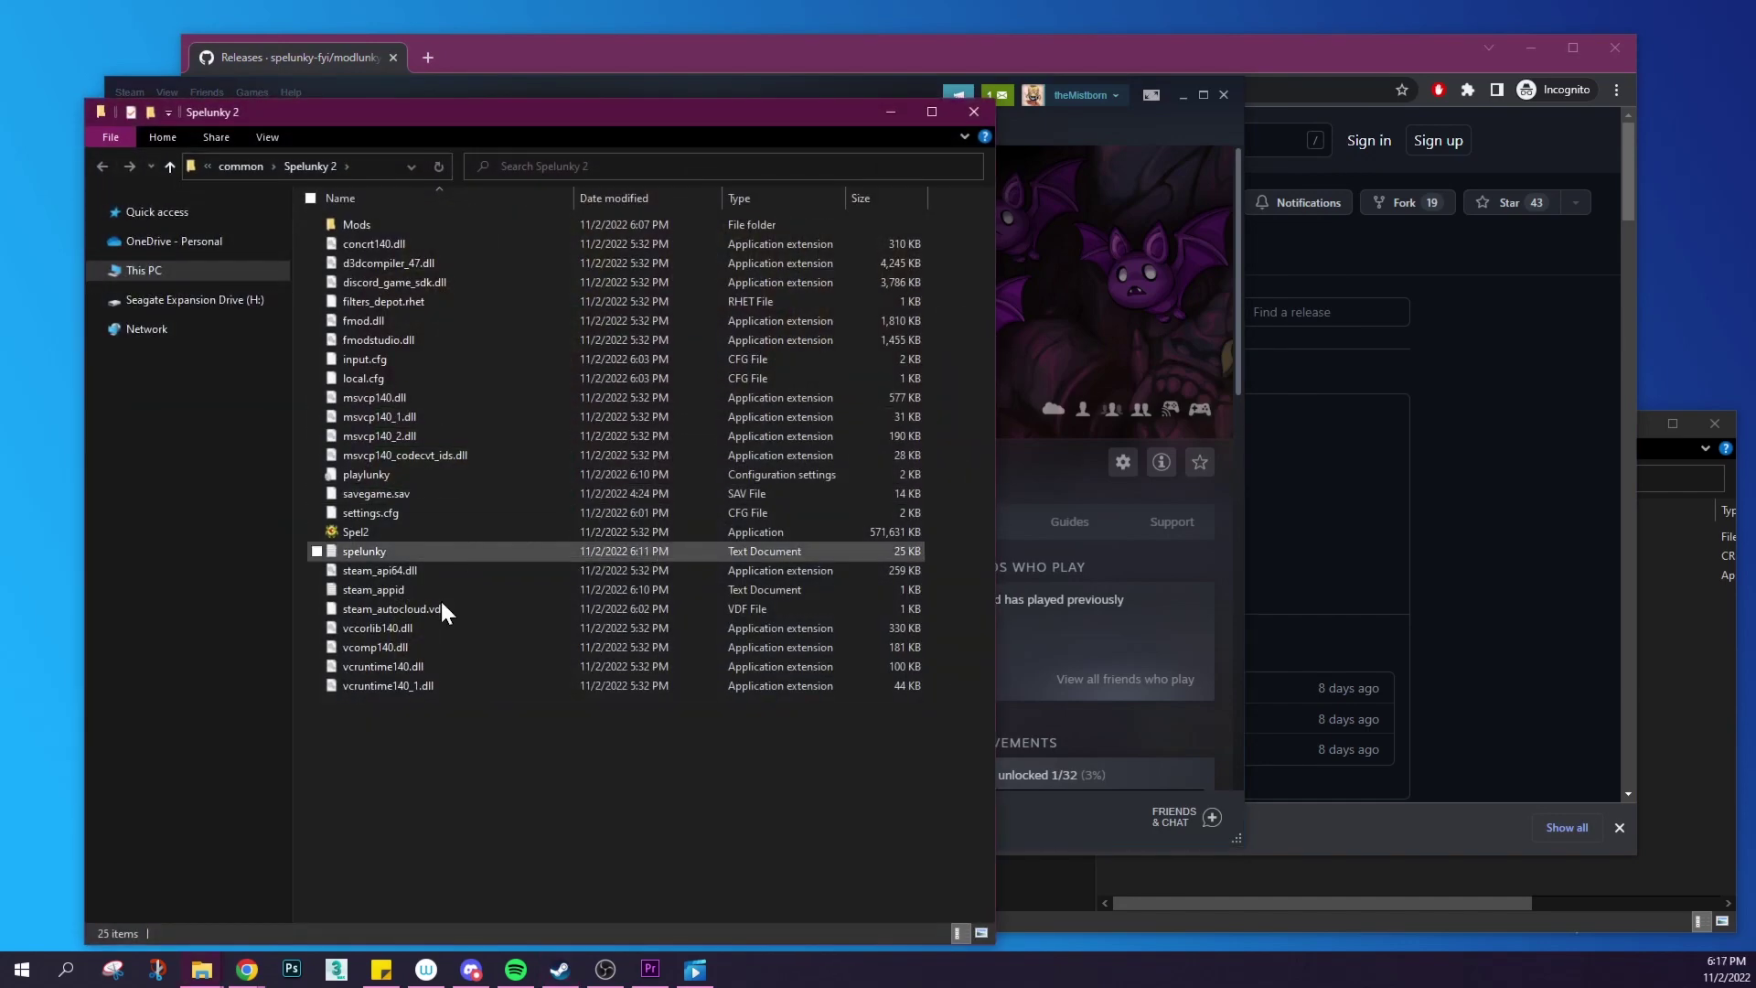
{"action": "mouse_move", "coordinate": [203, 970]}
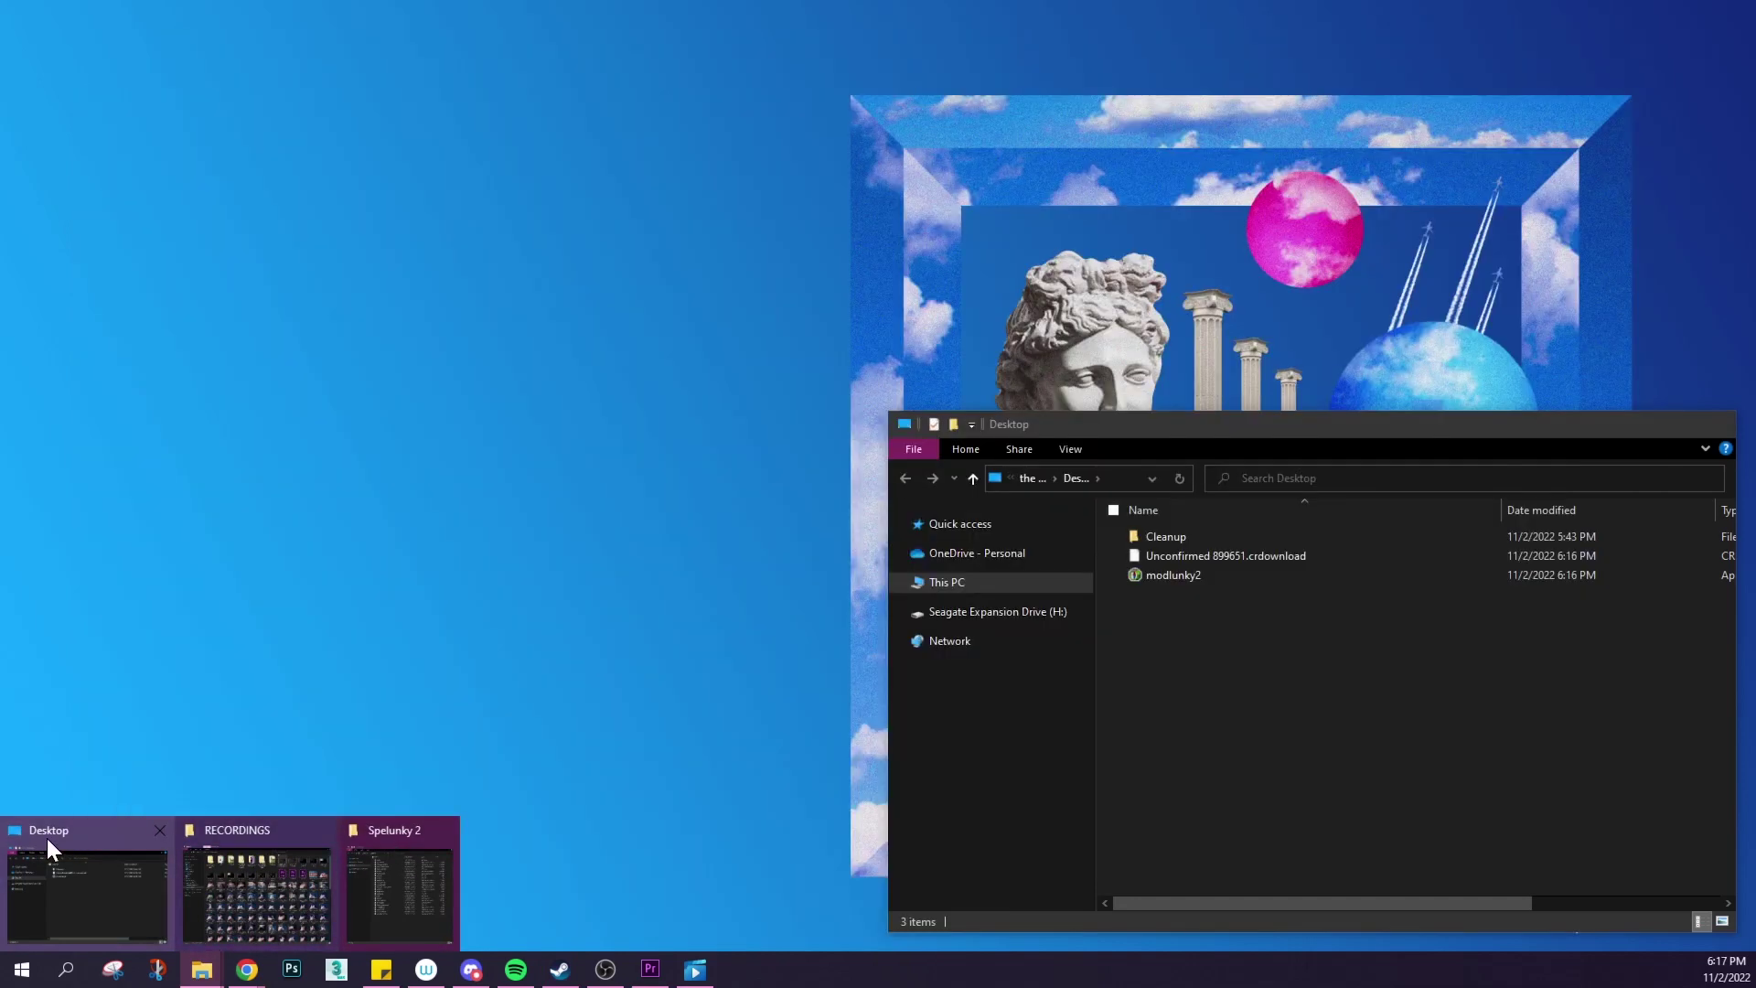
Copy the downloaded modlunky2 application from the Desktop into the Spelunky 2 game folder.
{"action": "left_click", "coordinate": [47, 839]}
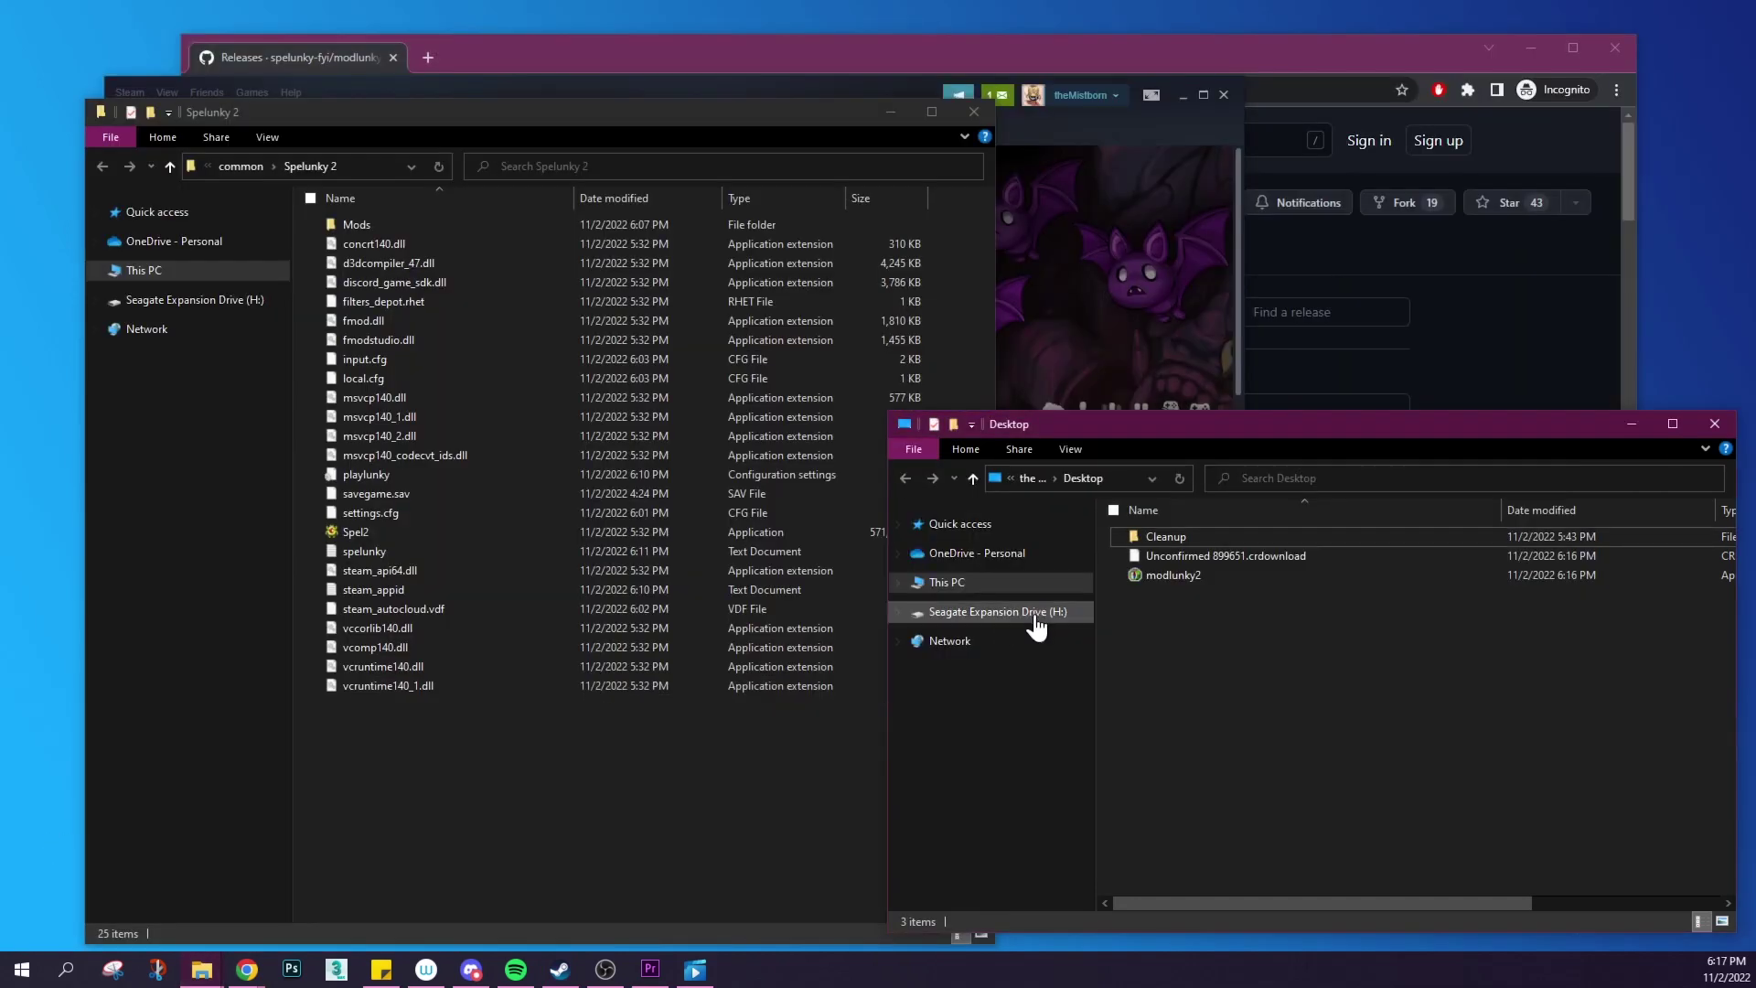
{"action": "left_click", "coordinate": [1170, 580]}
{"action": "left_click_drag", "start_coordinate": [1170, 581], "coordinate": [518, 788]}
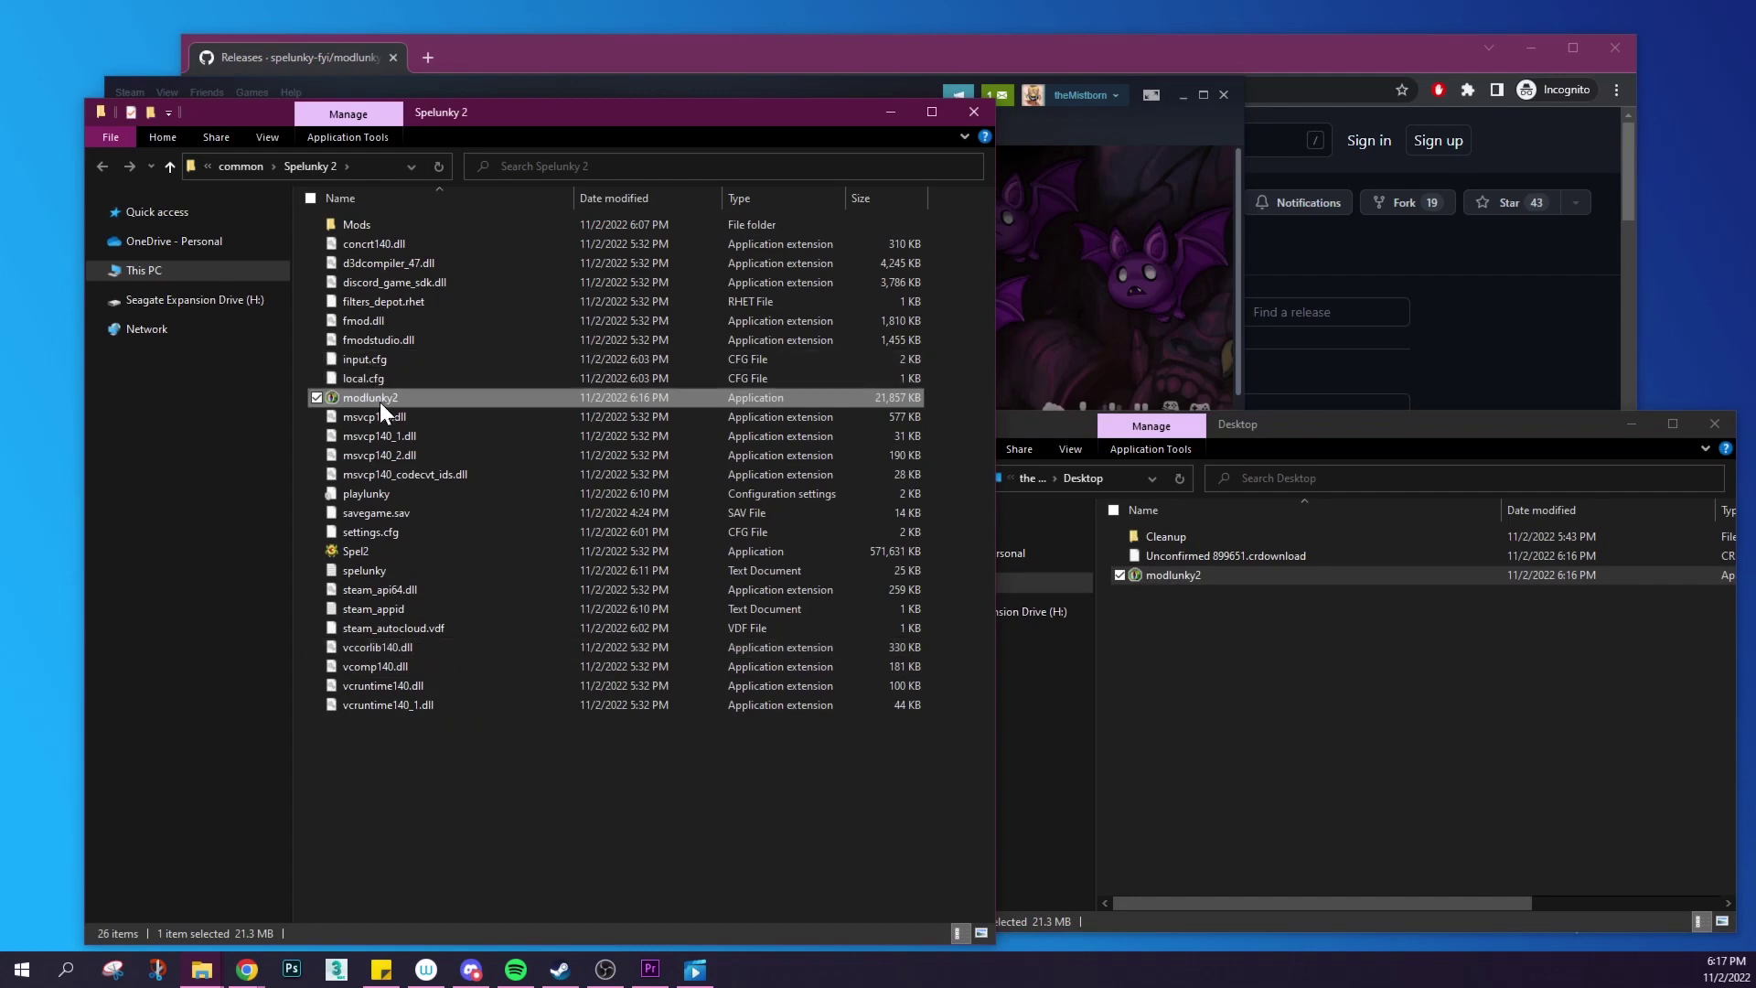
{"action": "left_click", "coordinate": [499, 60]}
Download the Dan Gheesling mod's Dlunky.zip from spelunky.fyi's Browse Mods to the desktop.
{"action": "left_click", "coordinate": [205, 92]}
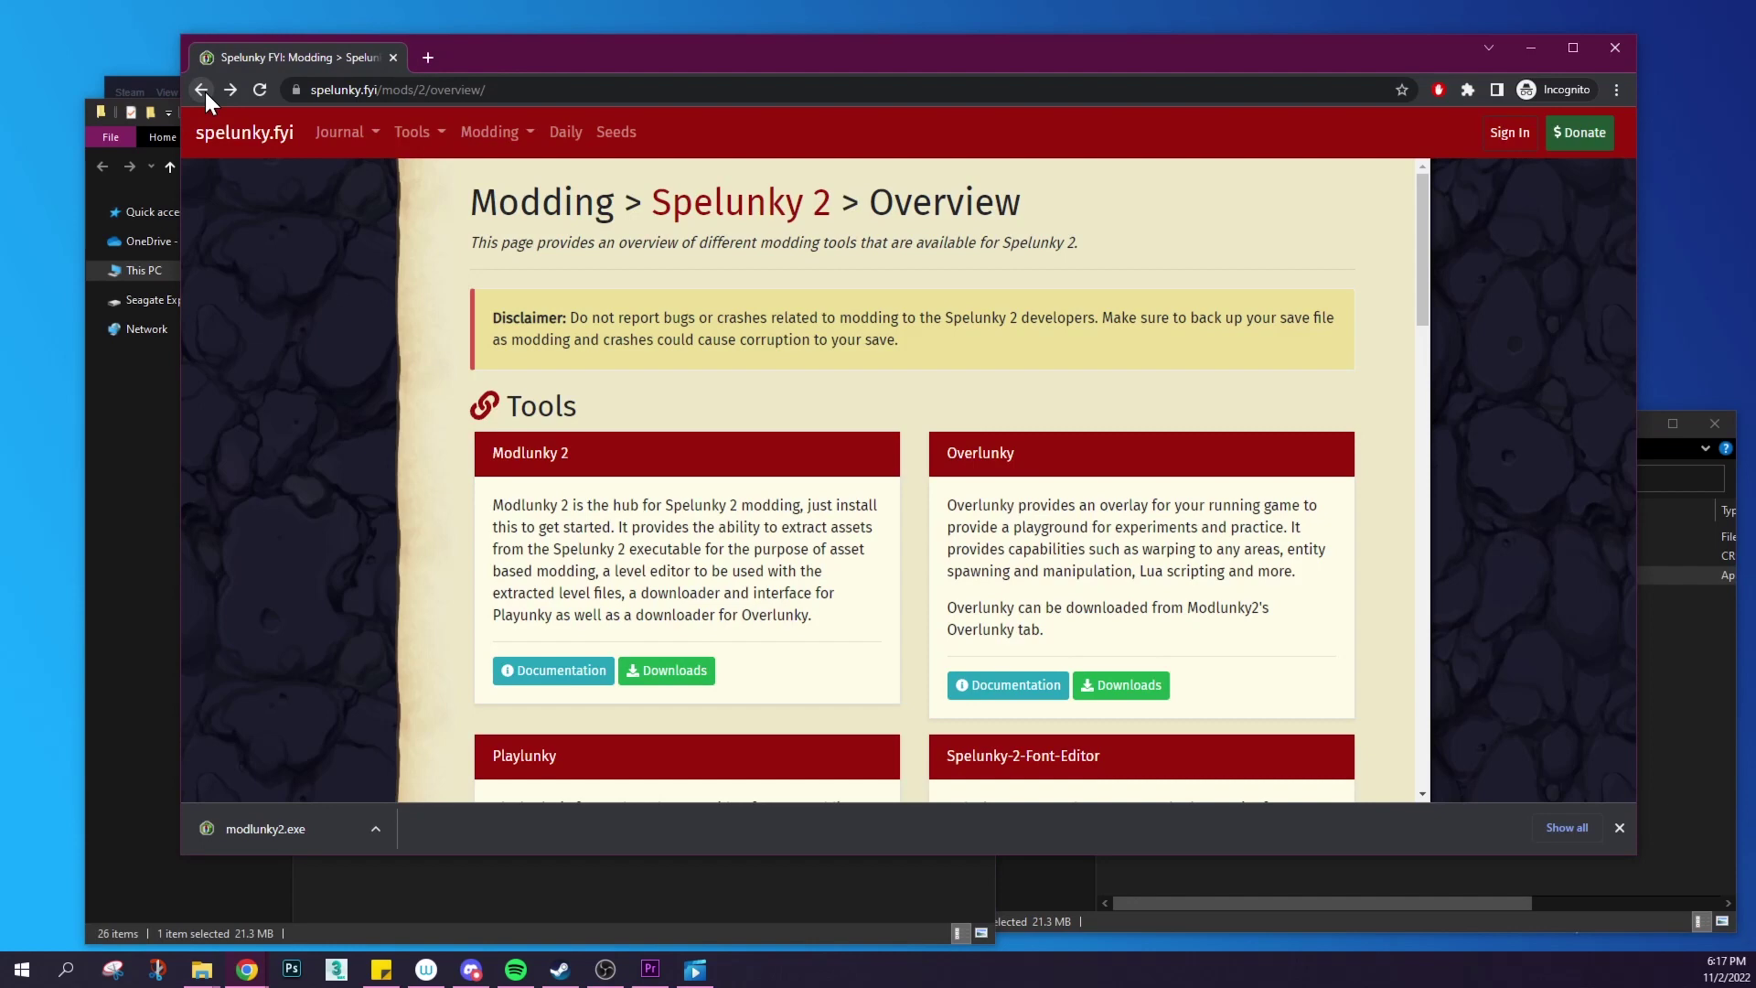
{"action": "left_click", "coordinate": [508, 139]}
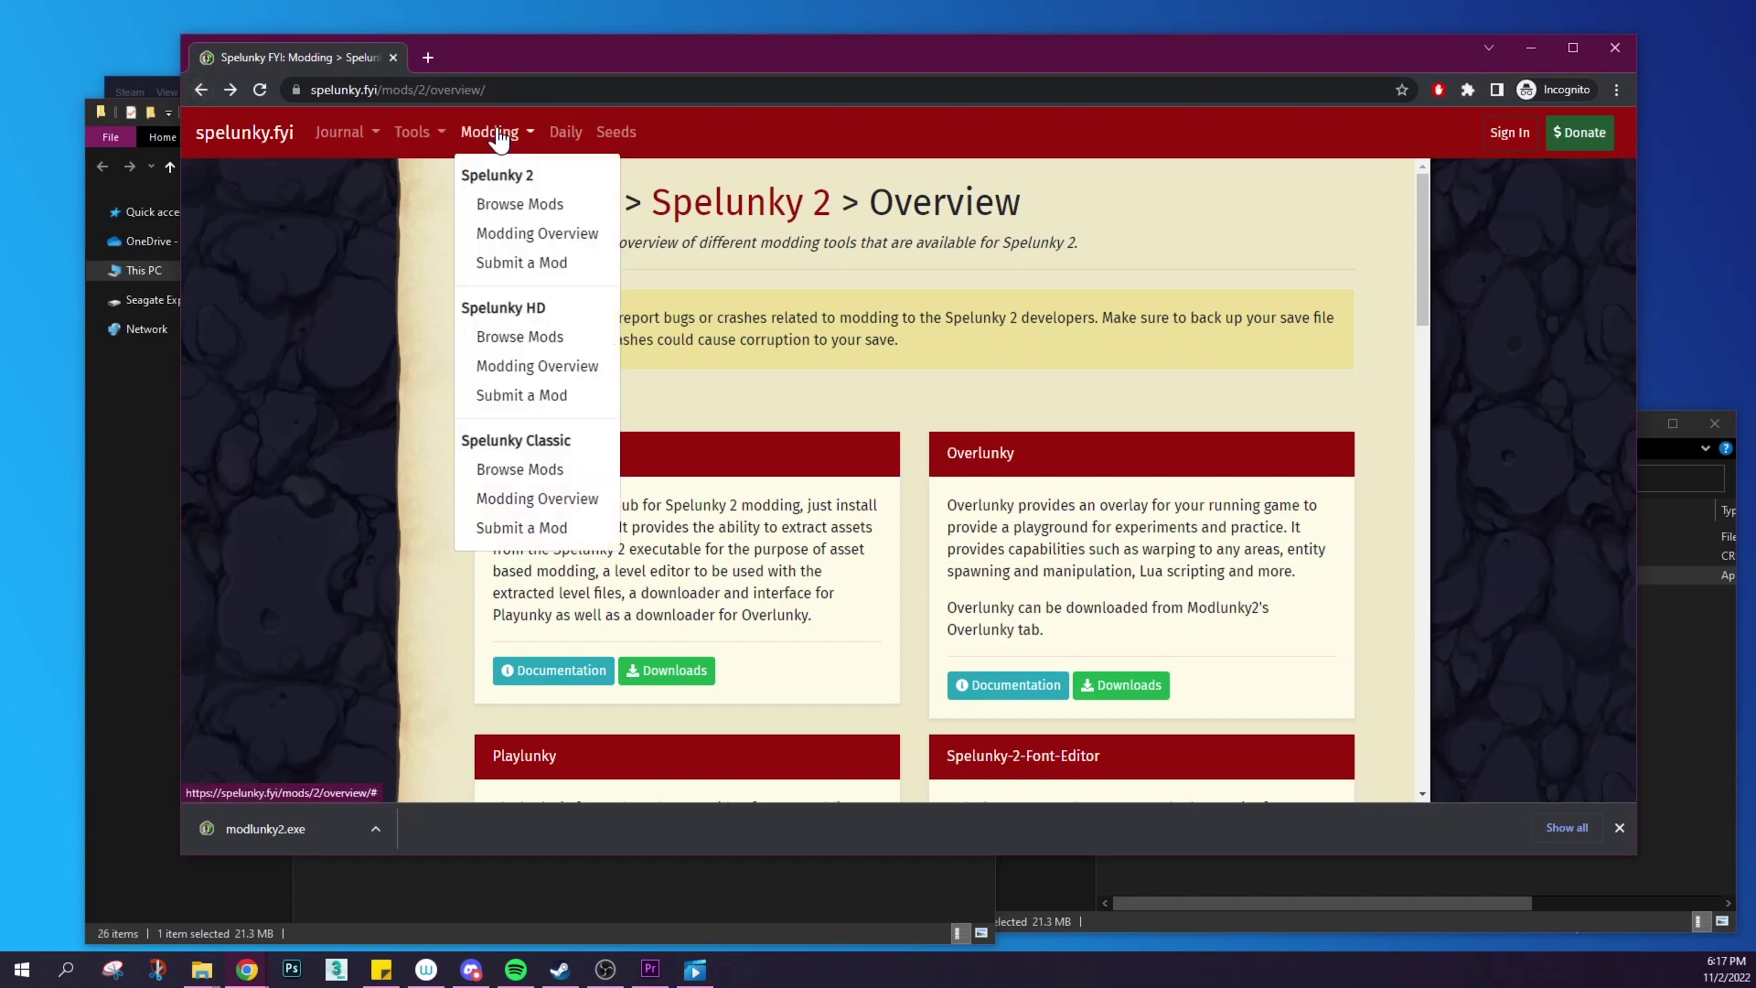
{"action": "left_click", "coordinate": [508, 205]}
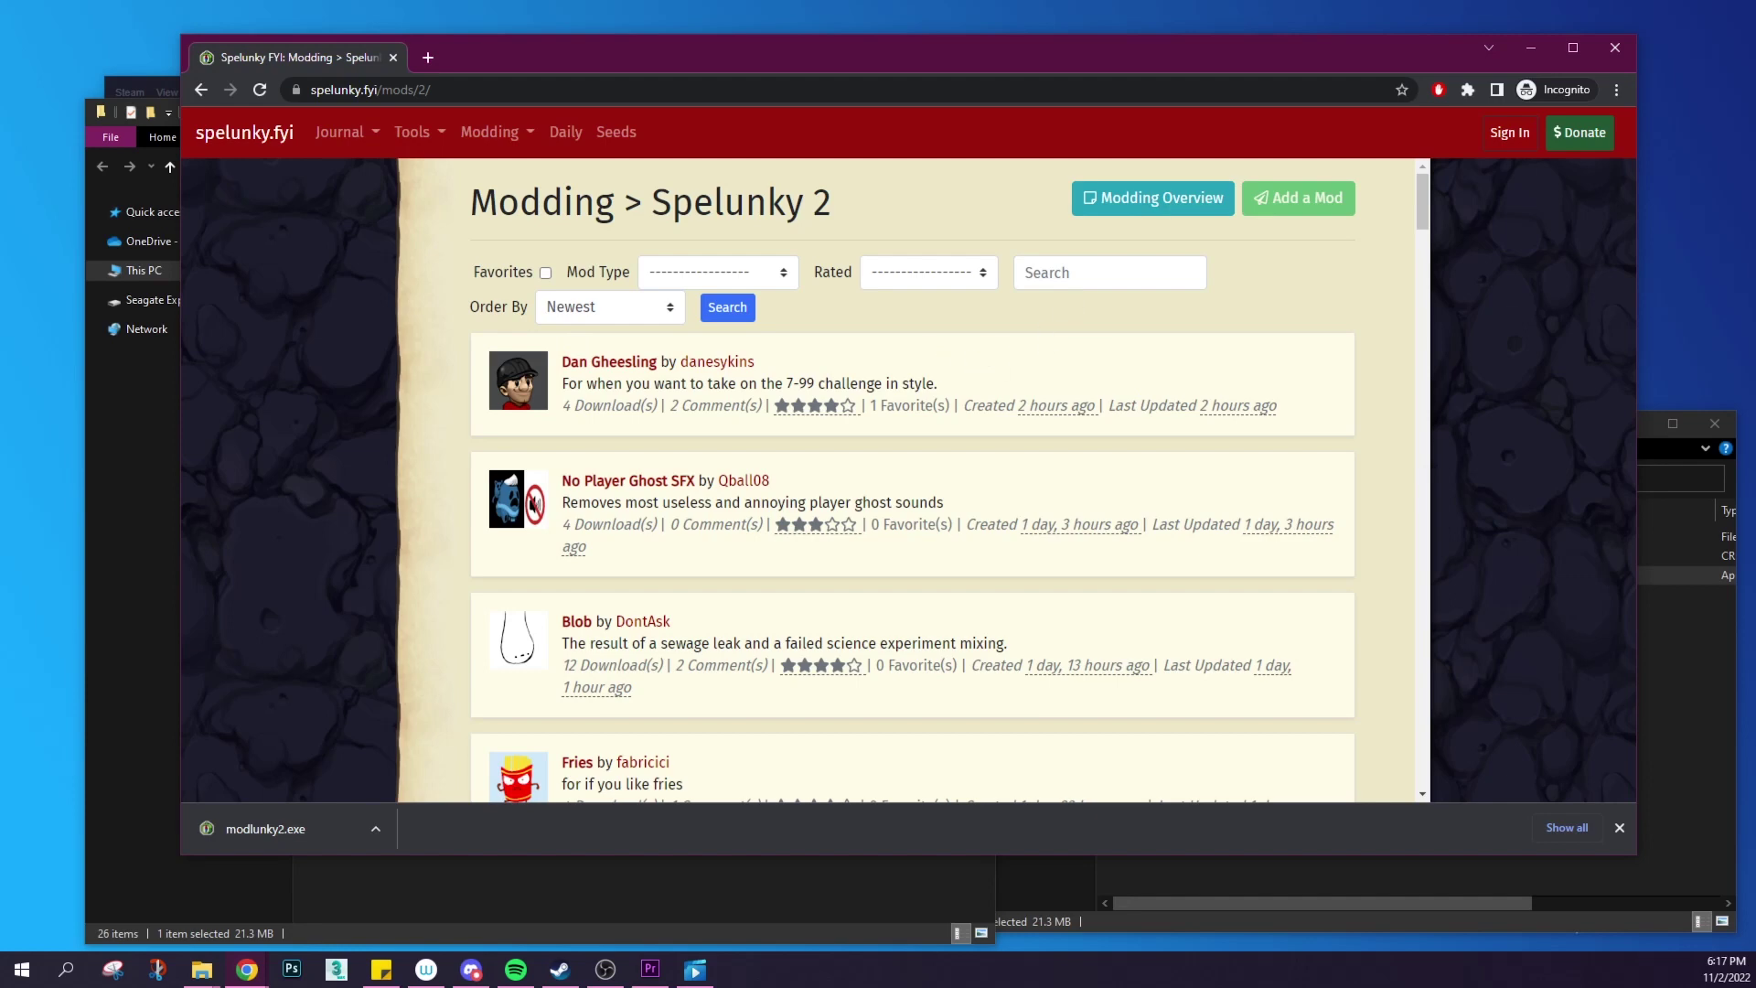
{"action": "left_click", "coordinate": [605, 368]}
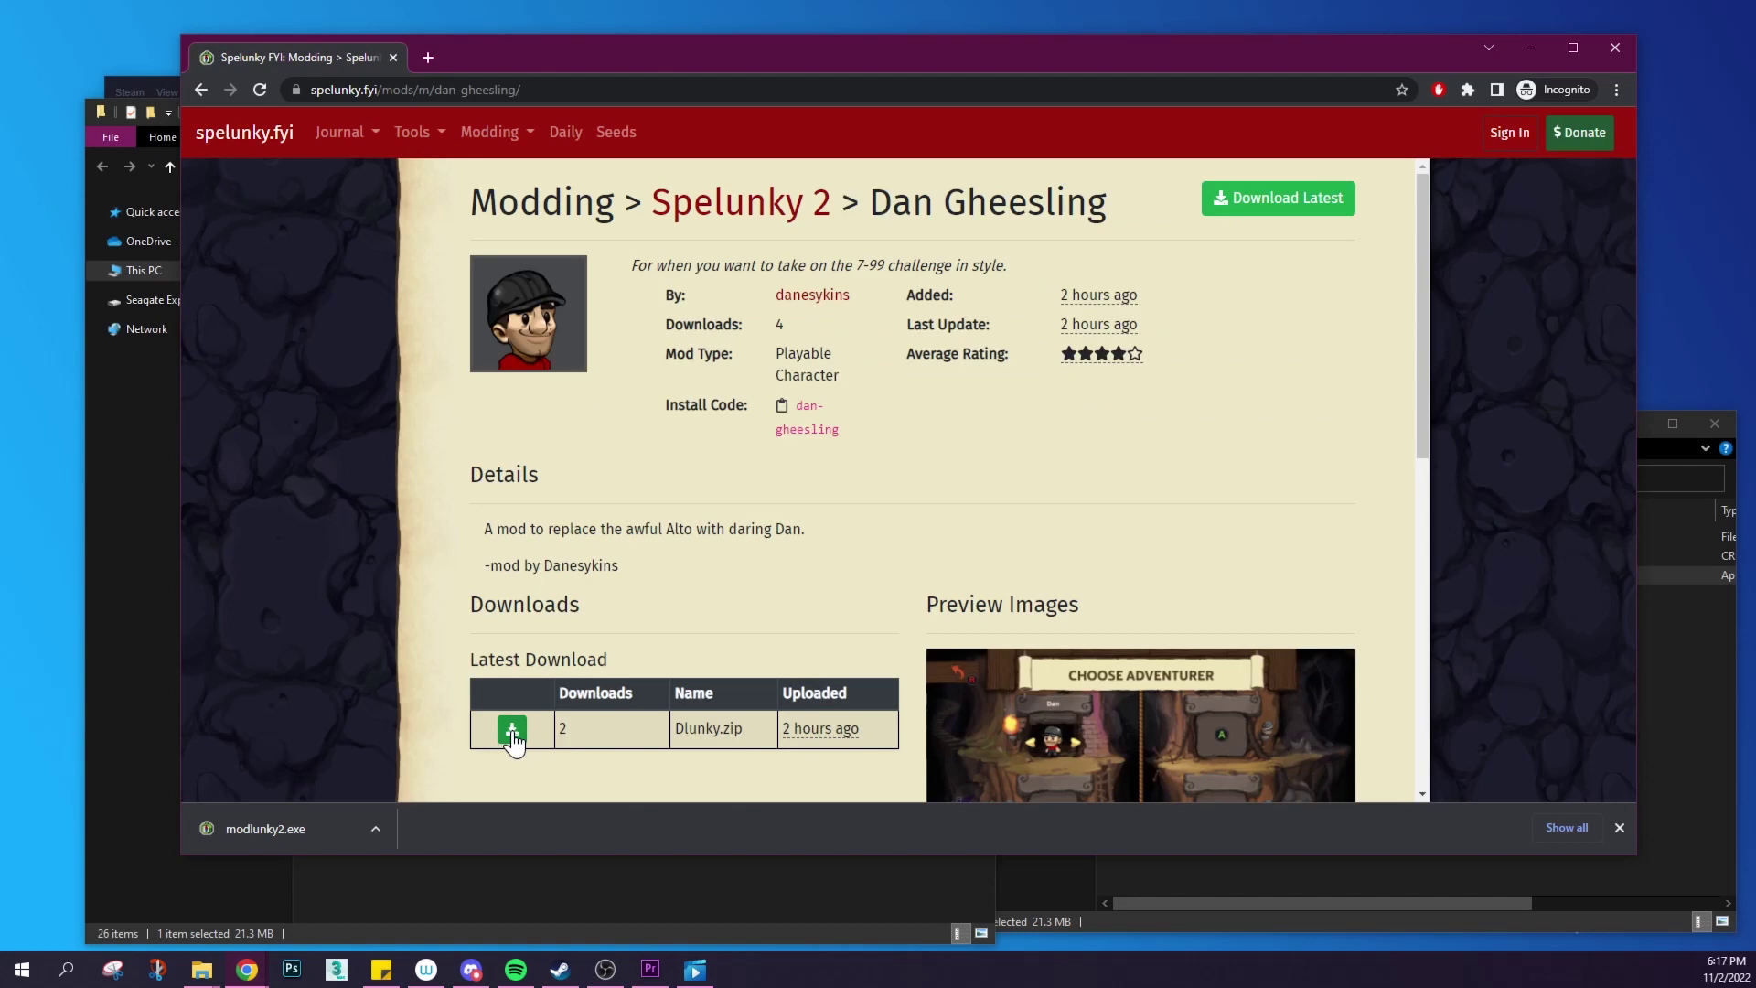
{"action": "left_click", "coordinate": [512, 733]}
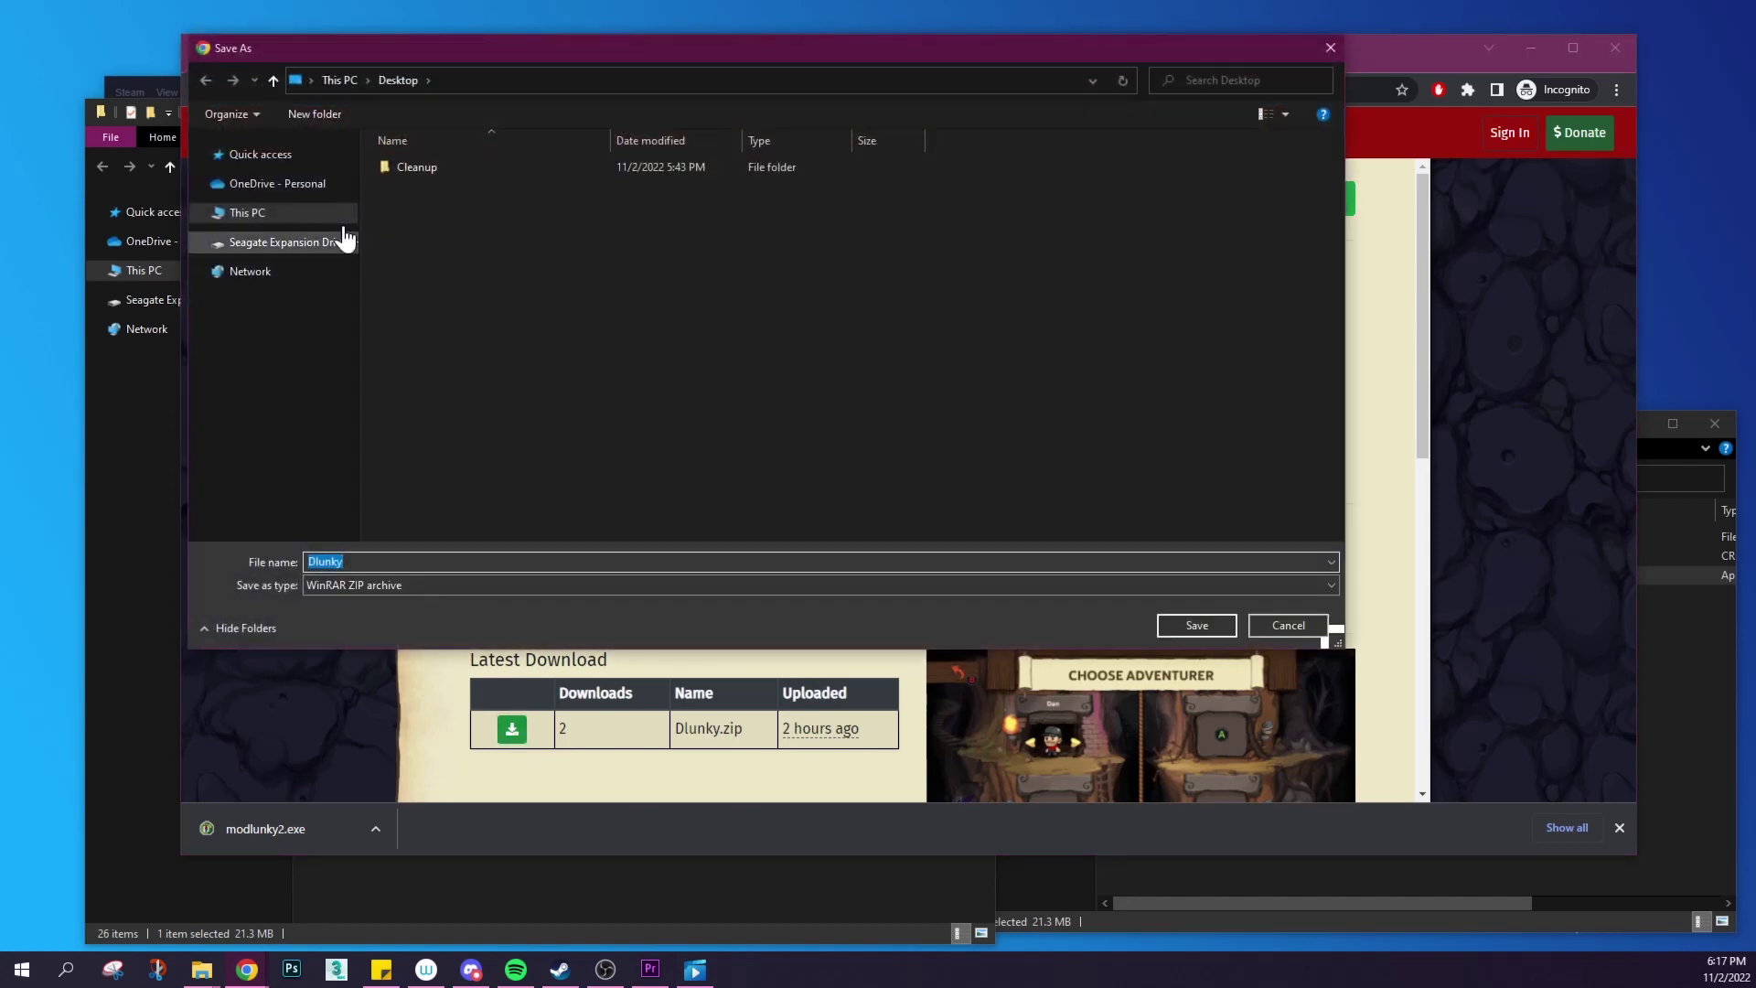
{"action": "left_click", "coordinate": [1196, 626]}
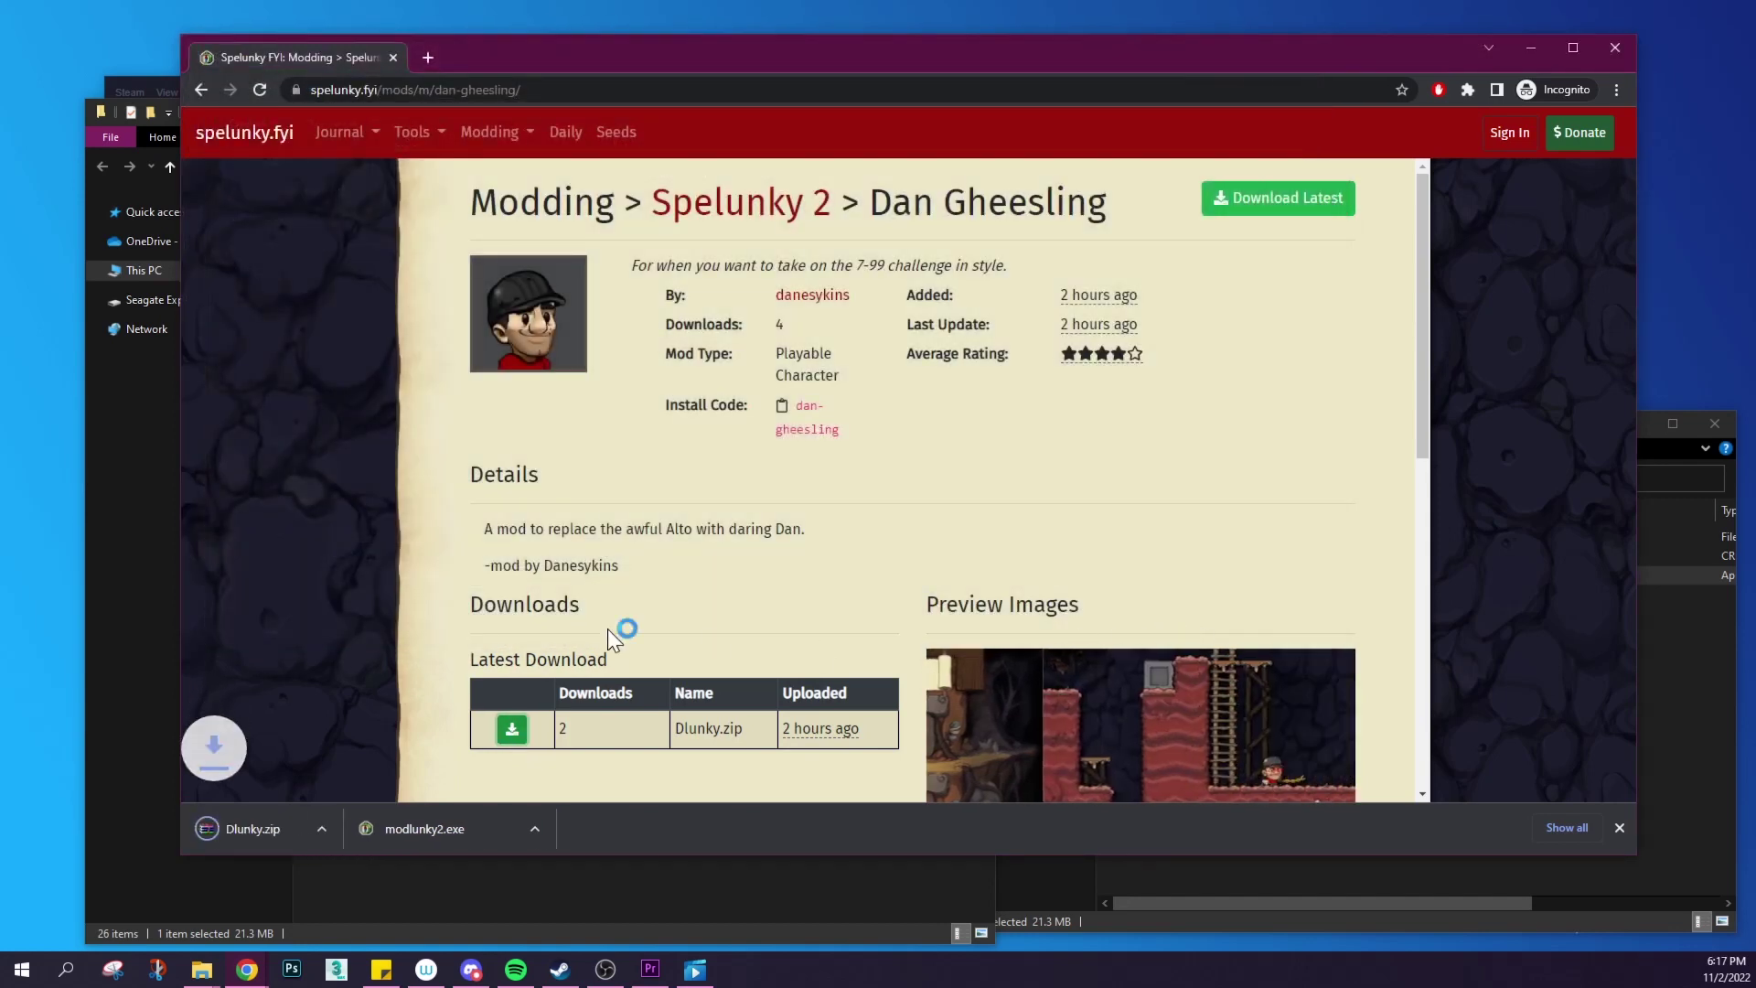
Extract the Dlunky folder from Dlunky.zip onto the desktop and close WinRAR.
{"action": "left_click", "coordinate": [259, 828]}
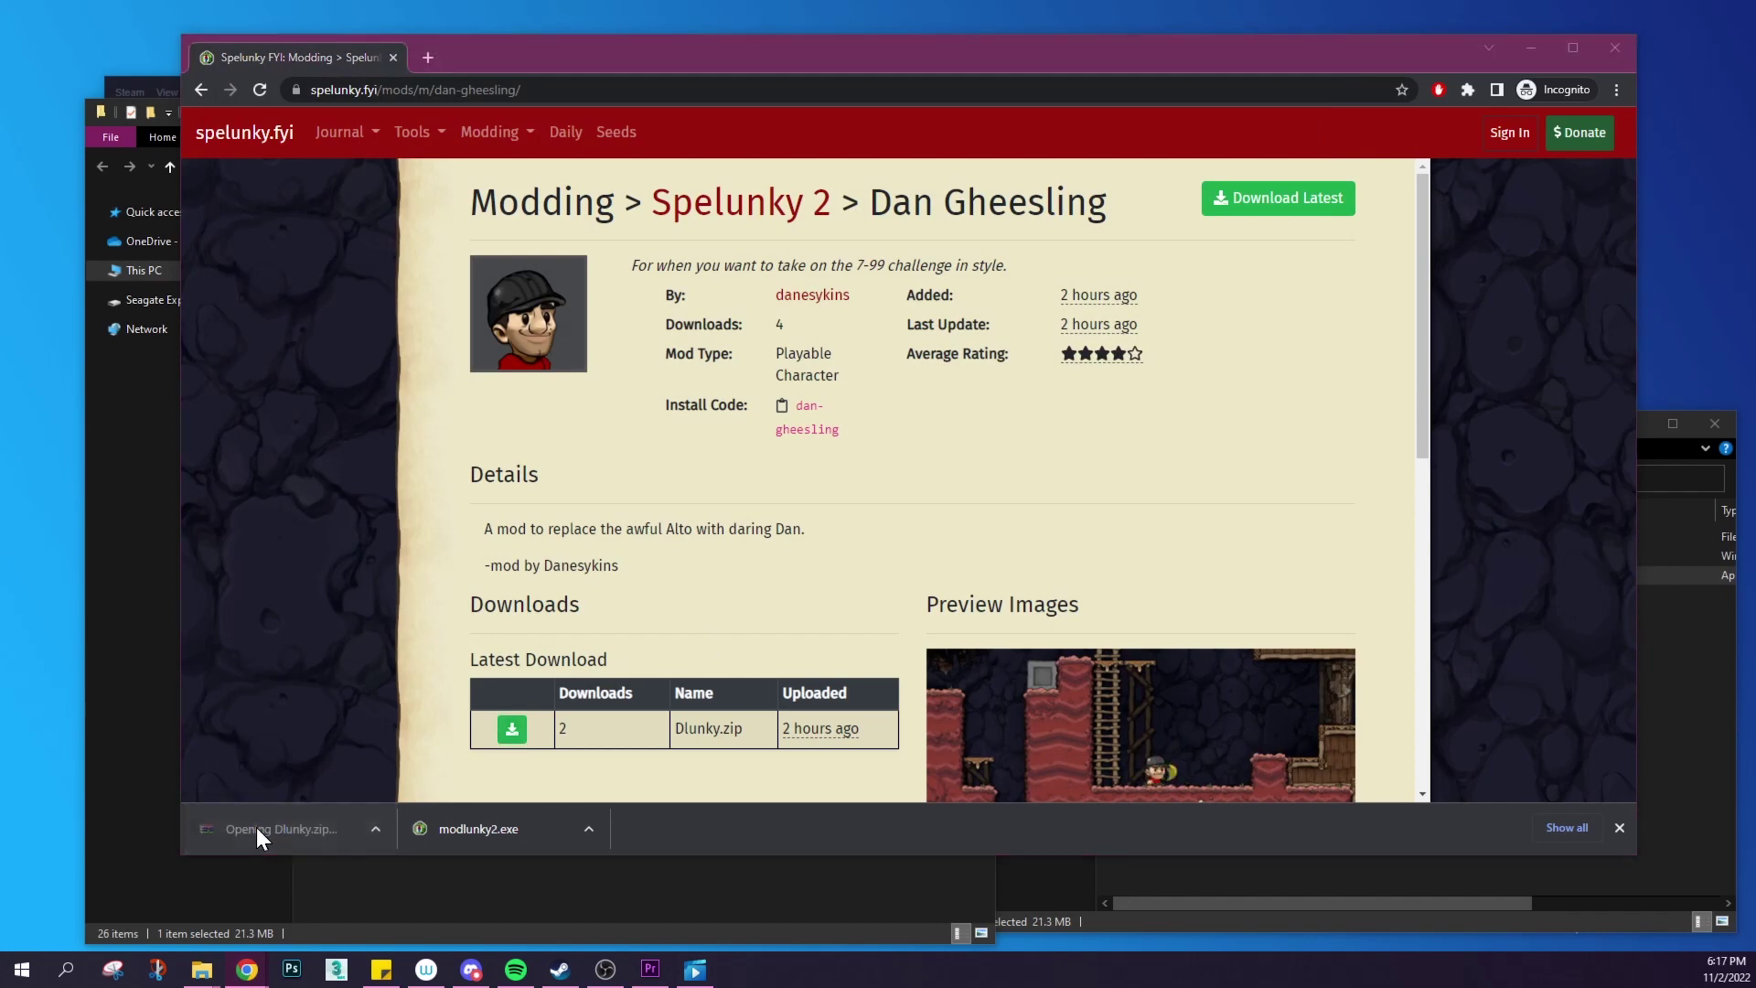
{"action": "left_click_drag", "start_coordinate": [765, 397], "coordinate": [33, 33]}
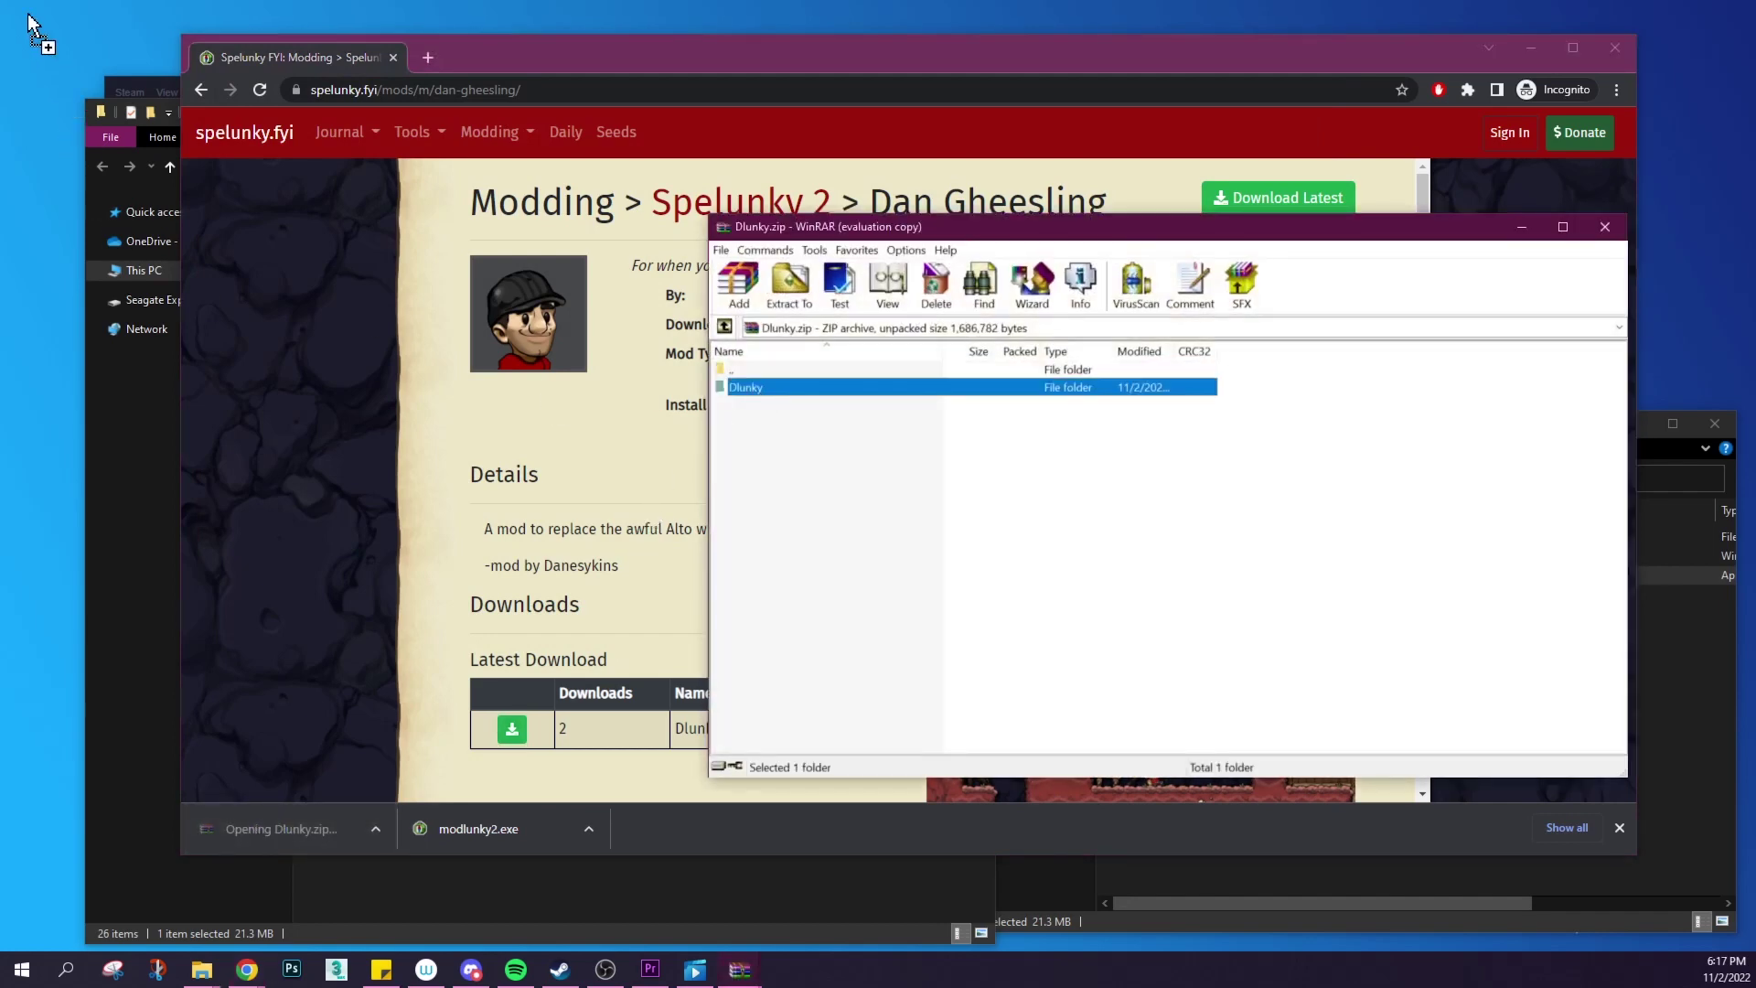
{"action": "left_click", "coordinate": [1605, 226]}
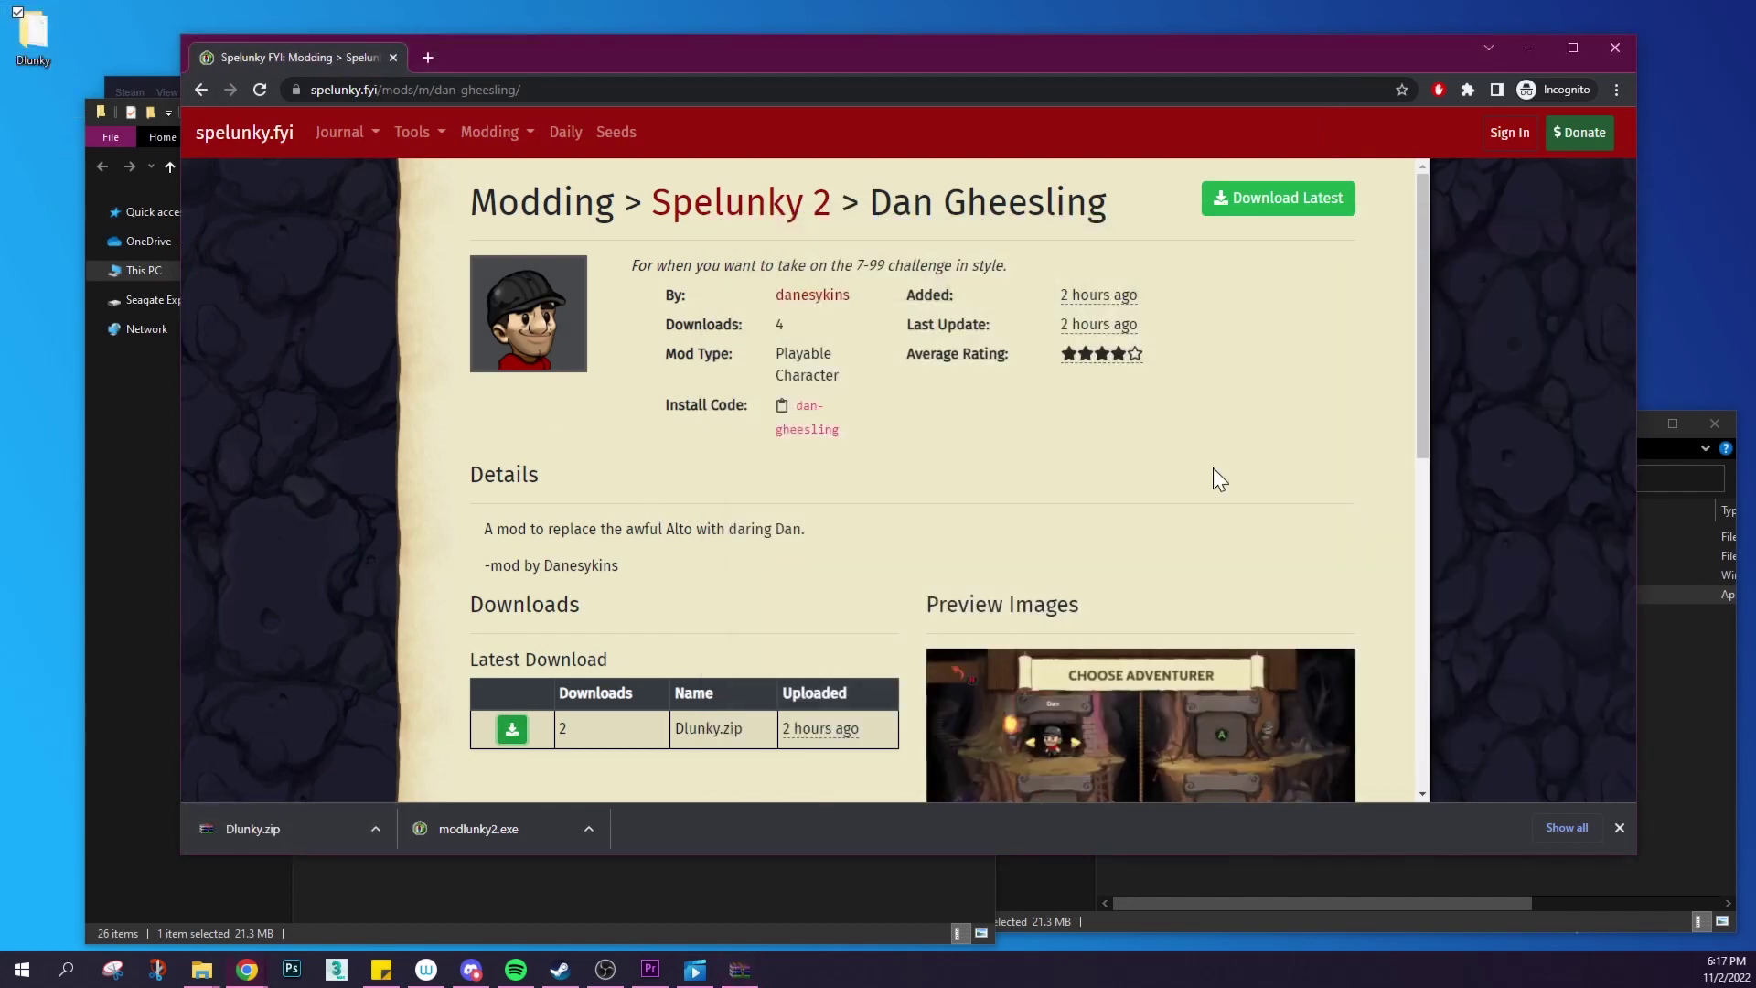
Launch modlunky2 from the Spelunky 2 folder, running it anyway past the SmartScreen warning.
{"action": "left_click", "coordinate": [135, 641]}
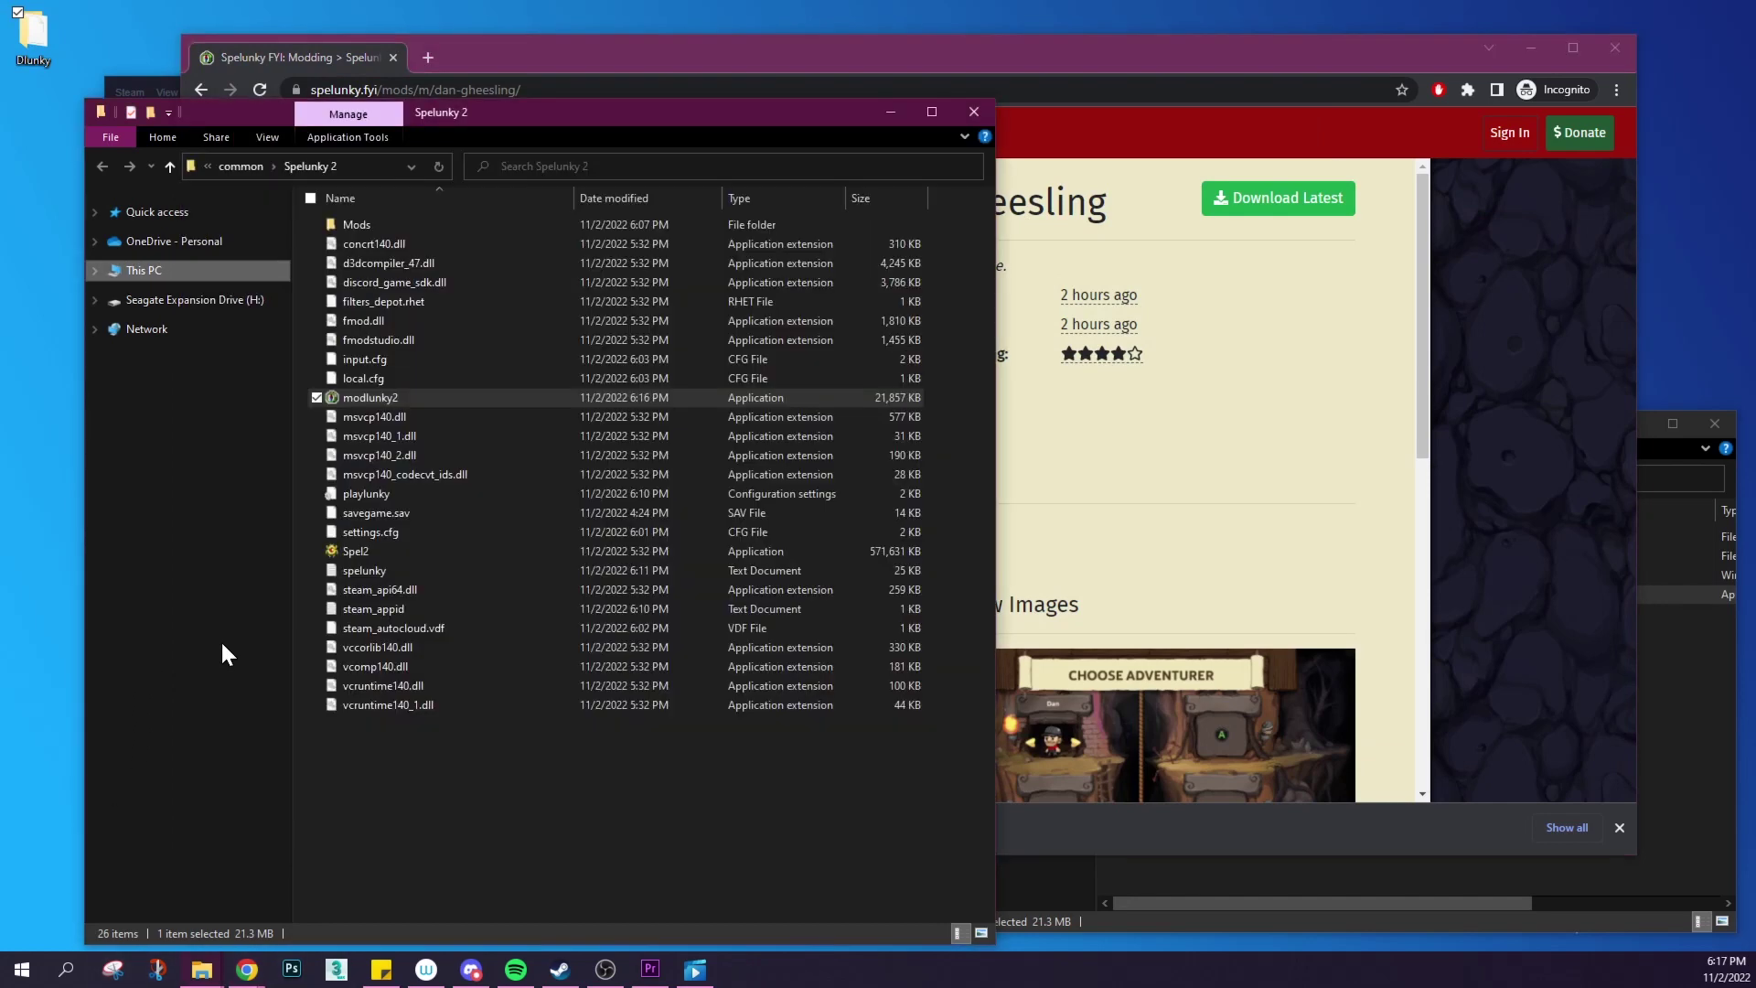
{"action": "double_click", "coordinate": [422, 397]}
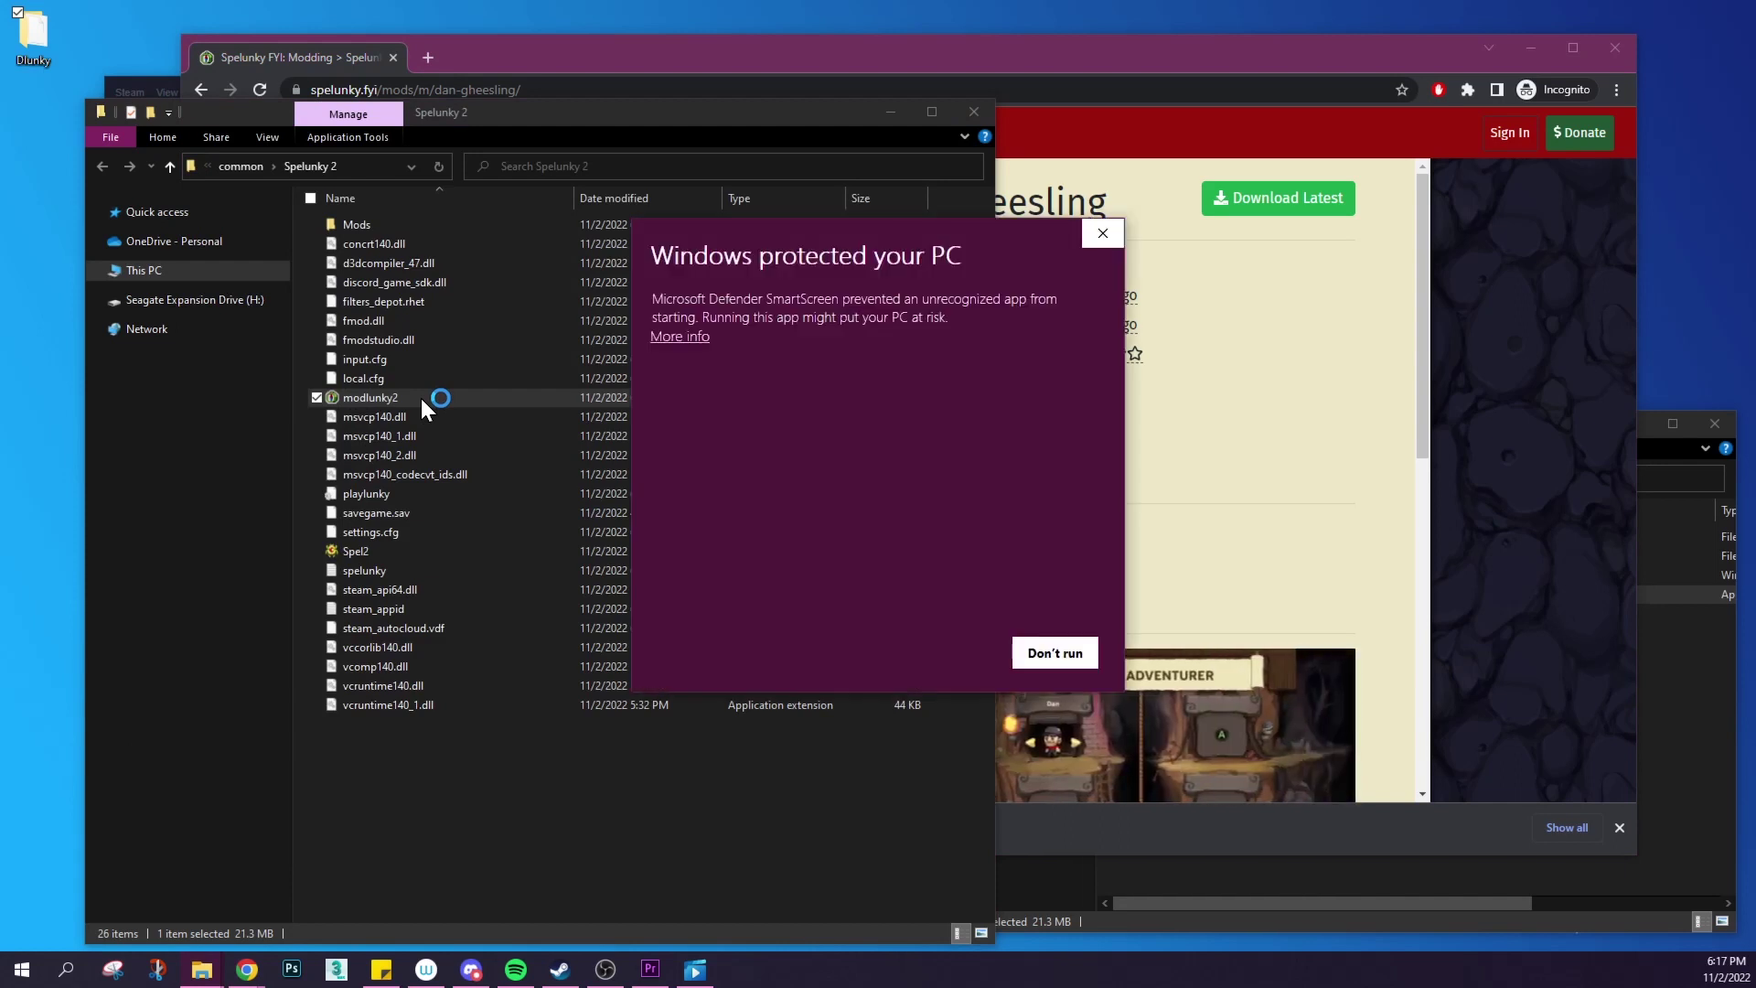
{"action": "left_click", "coordinate": [674, 344]}
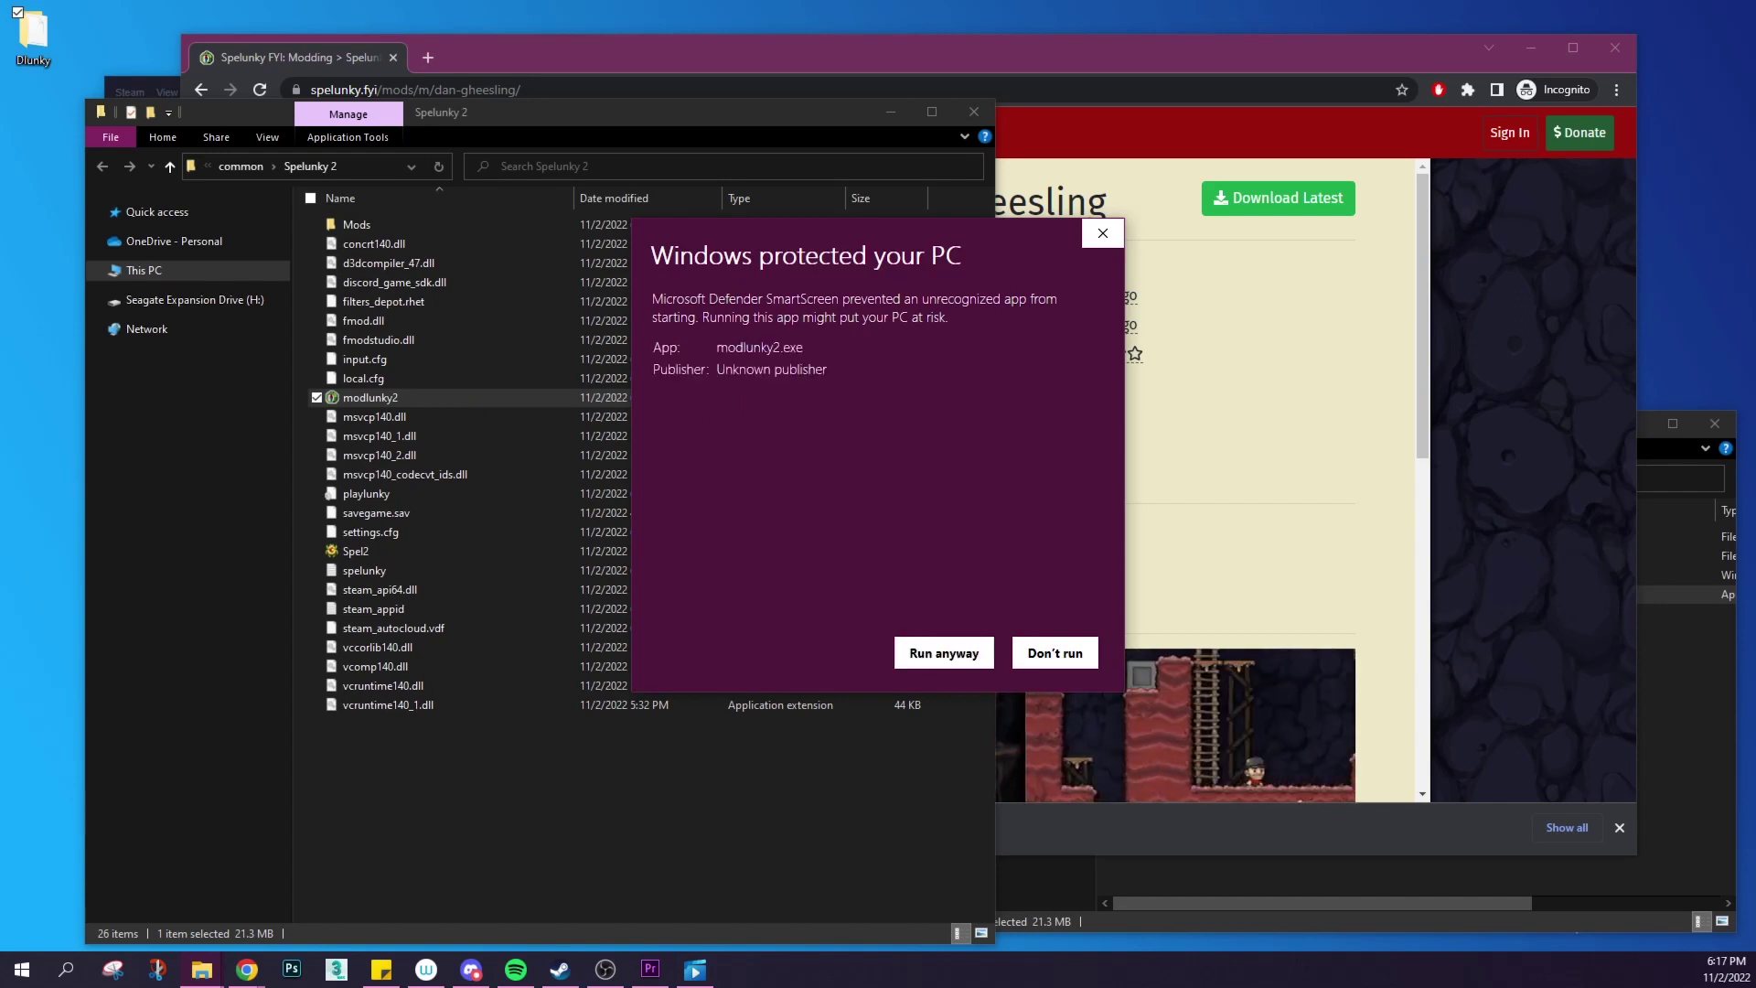
{"action": "left_click", "coordinate": [937, 656]}
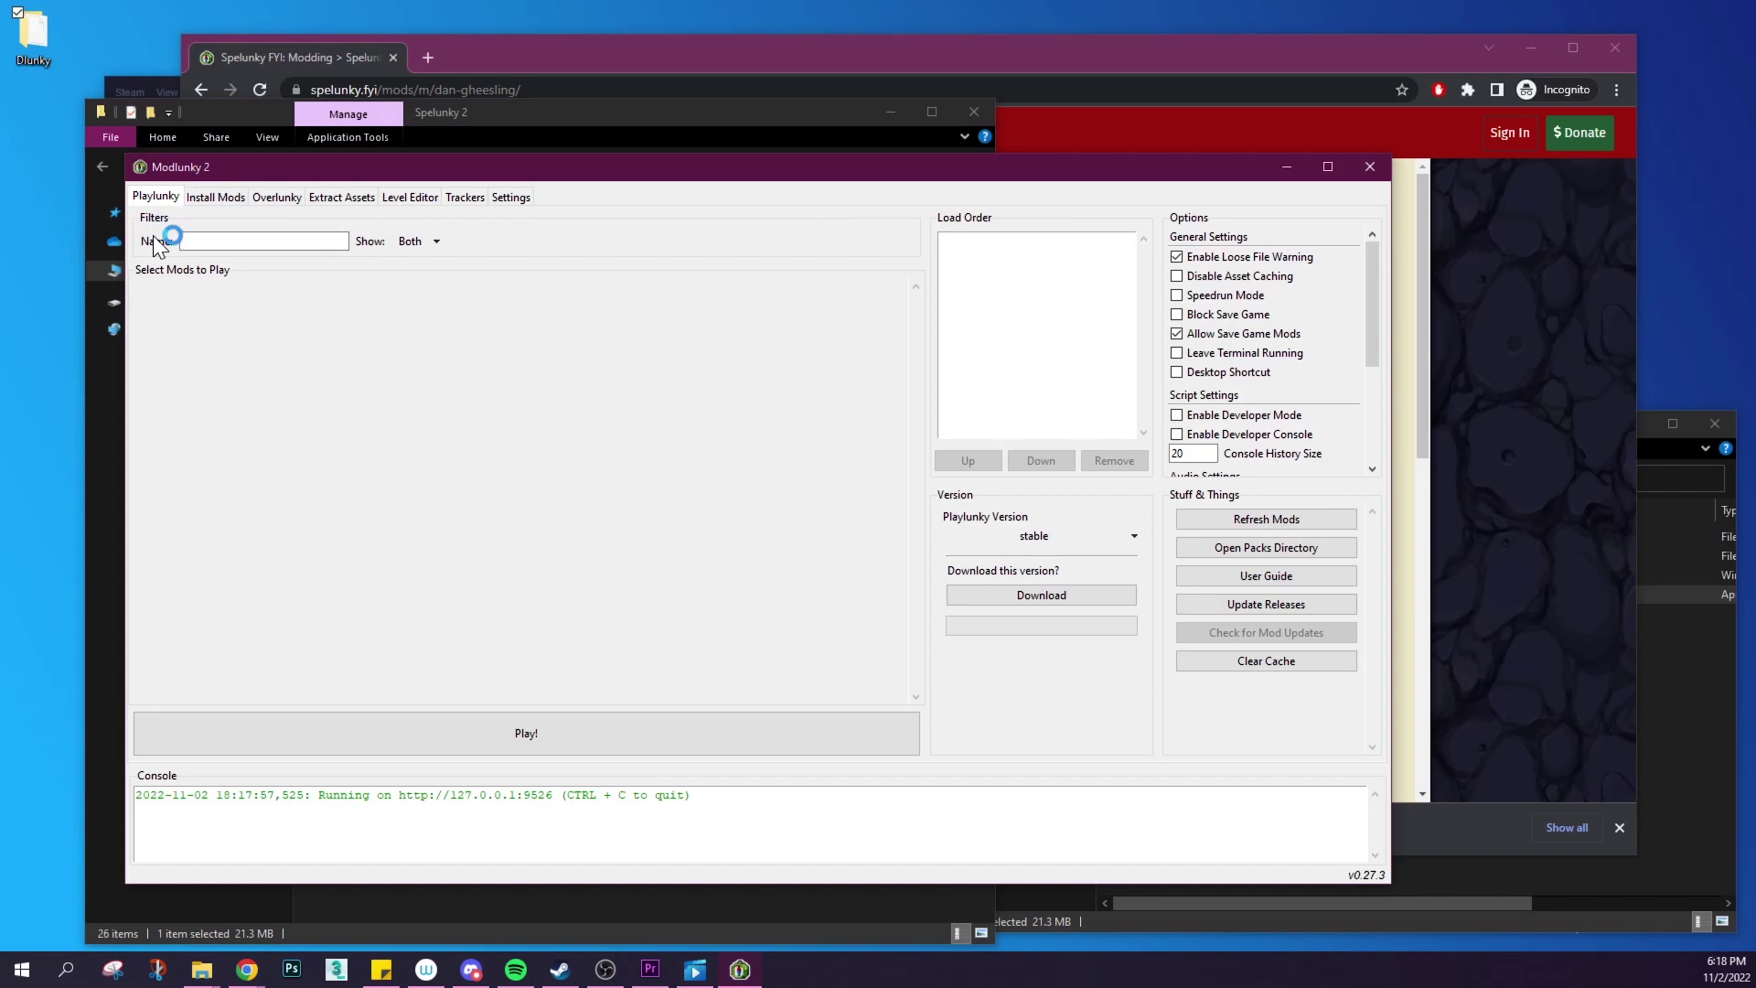
Set Modlunky 2's theme to black in Settings, then go to Install Mods.
{"action": "left_click", "coordinate": [517, 195]}
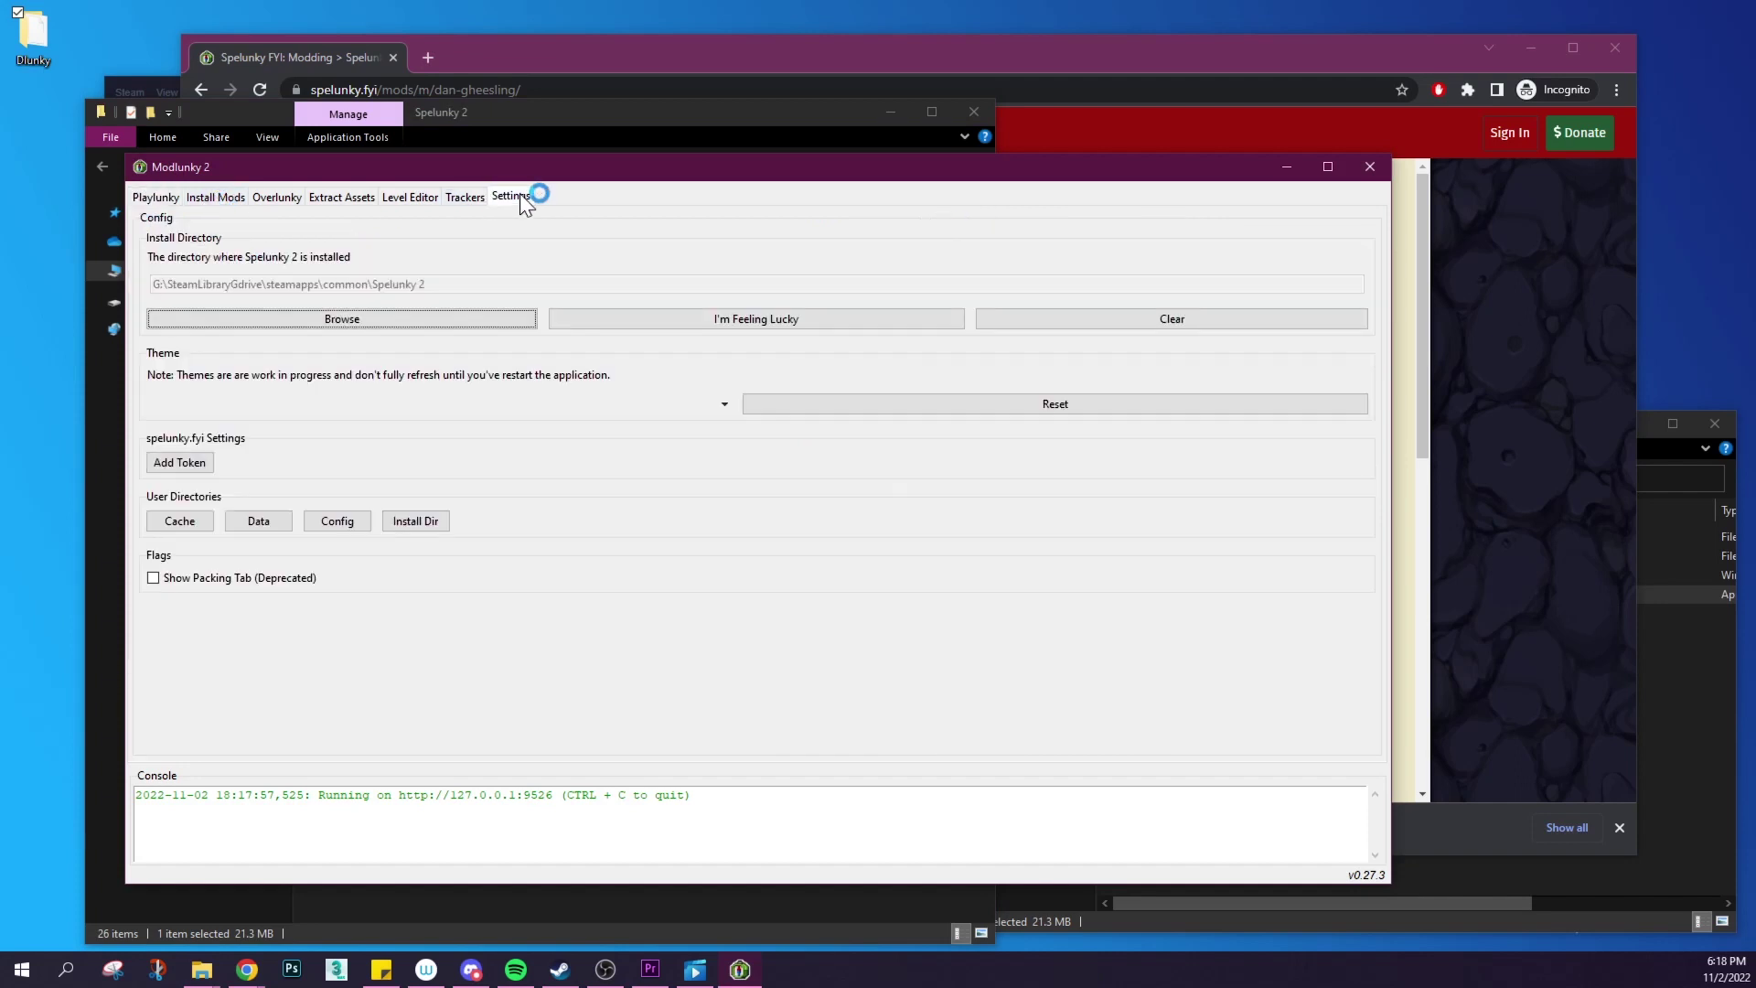
{"action": "left_click", "coordinate": [721, 403]}
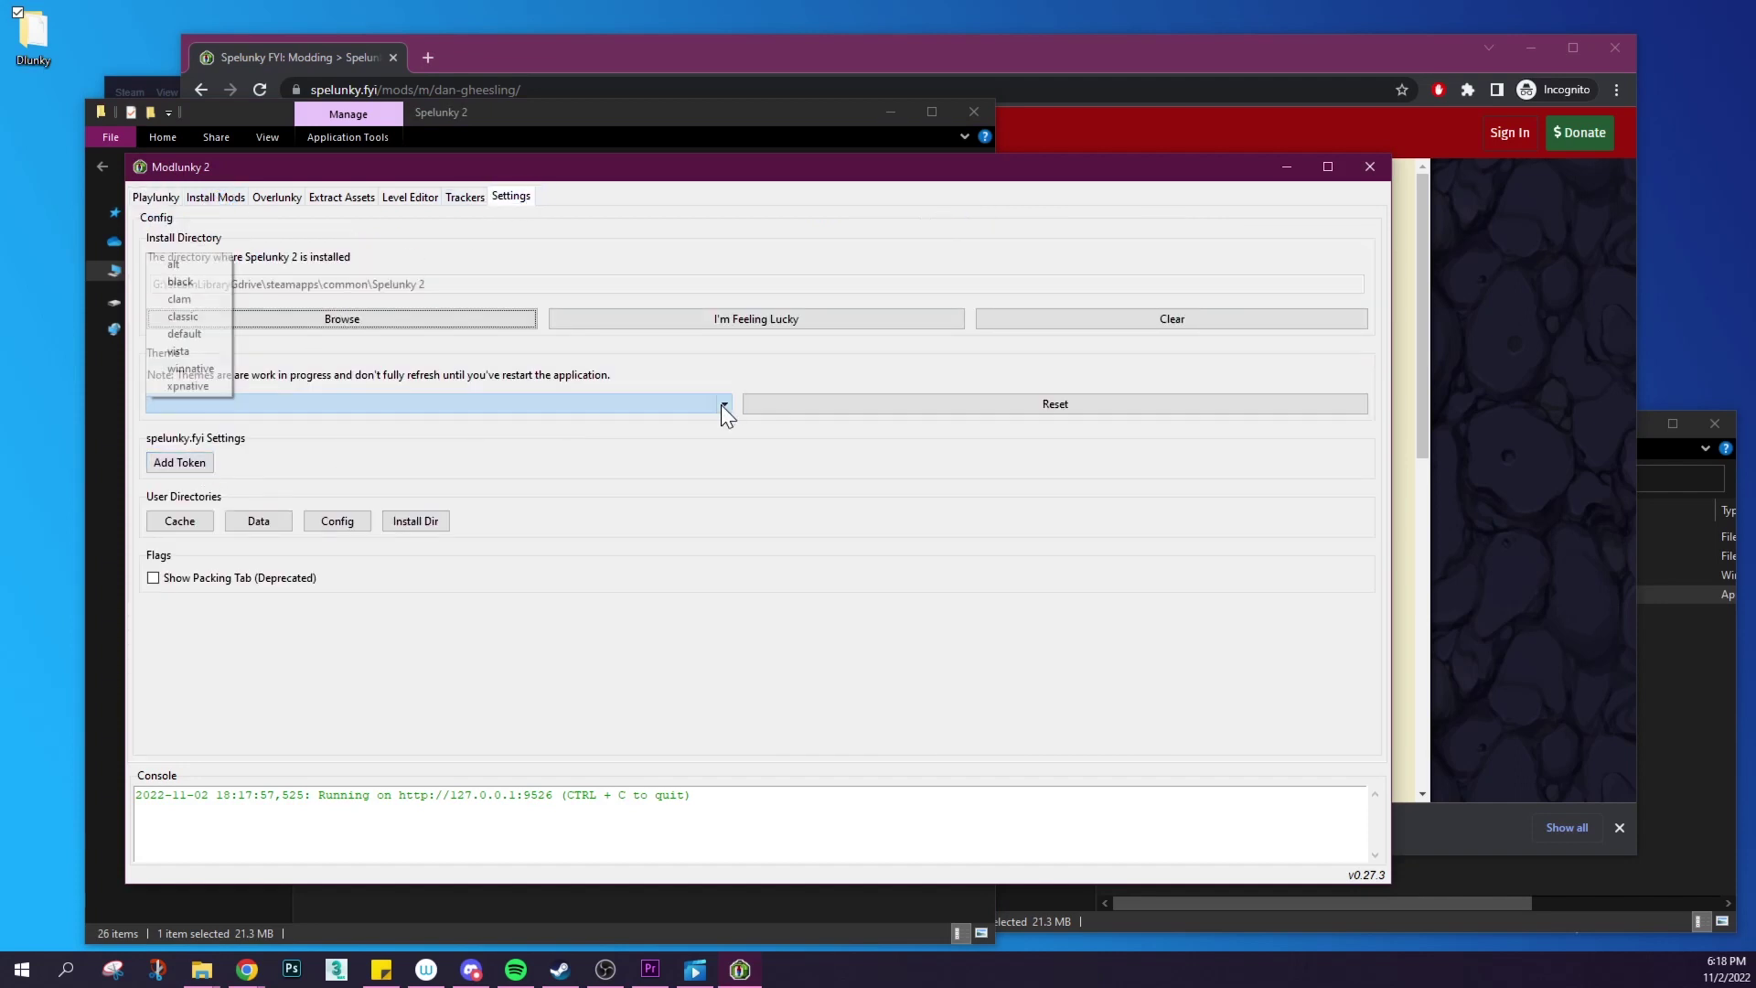
{"action": "left_click", "coordinate": [193, 281]}
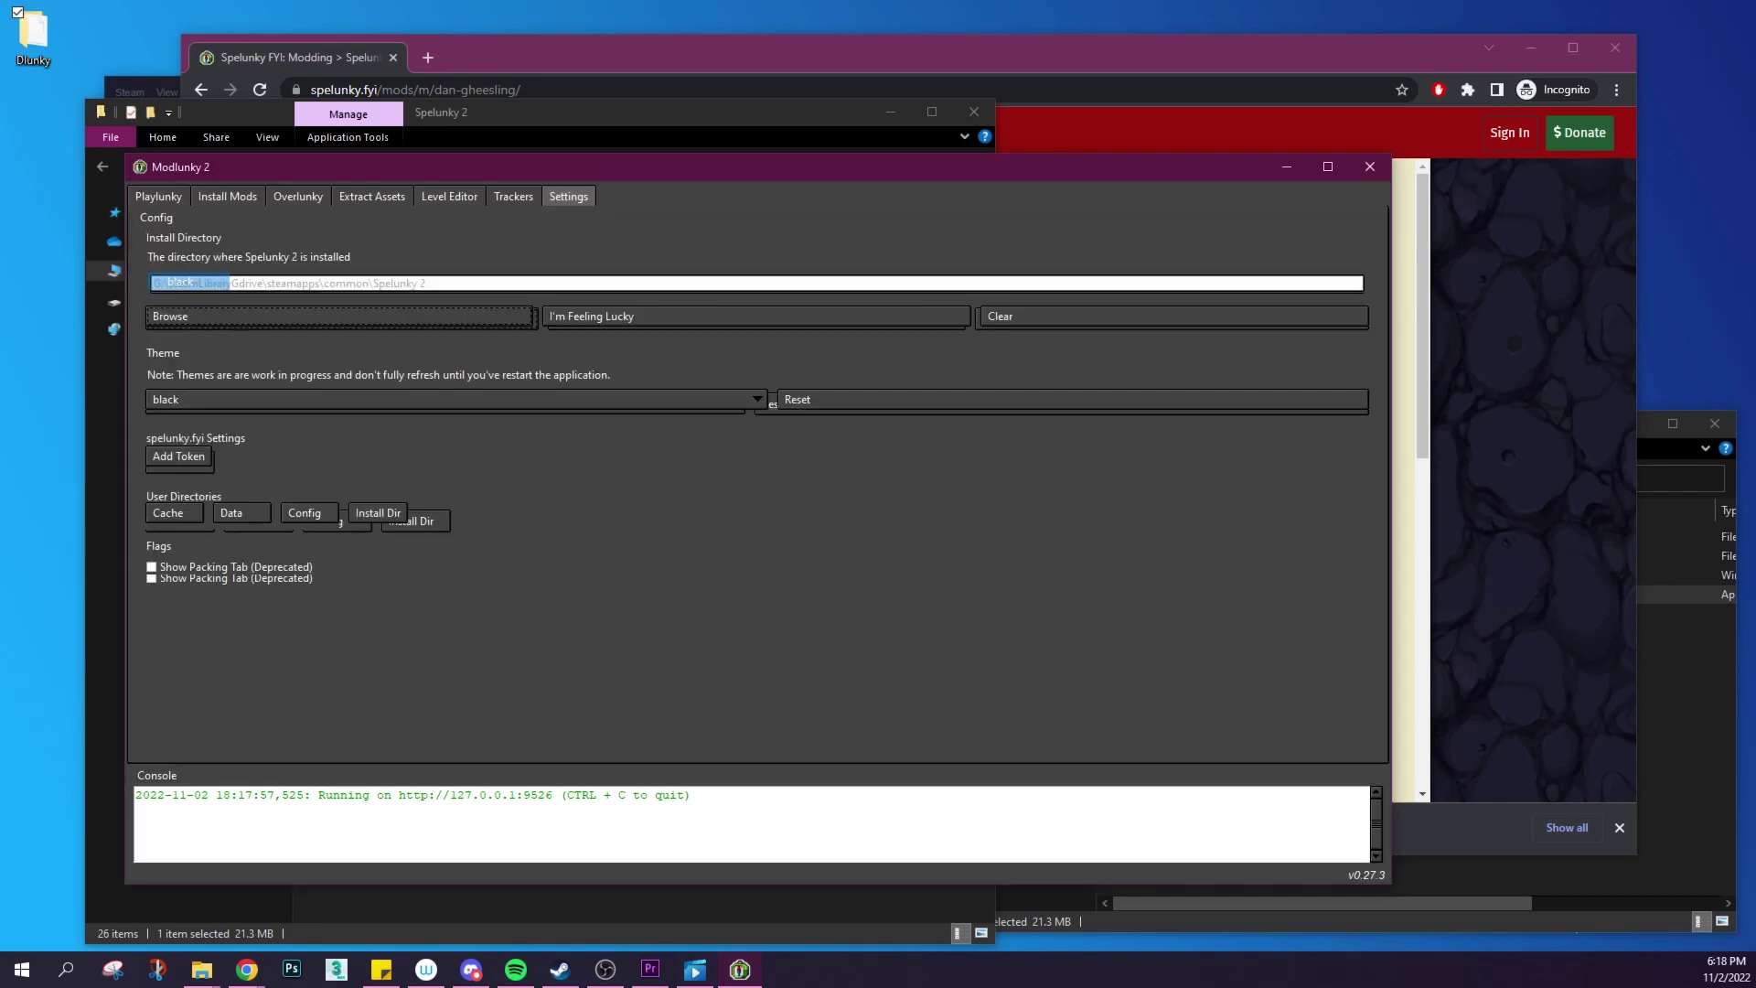
{"action": "left_click", "coordinate": [205, 195]}
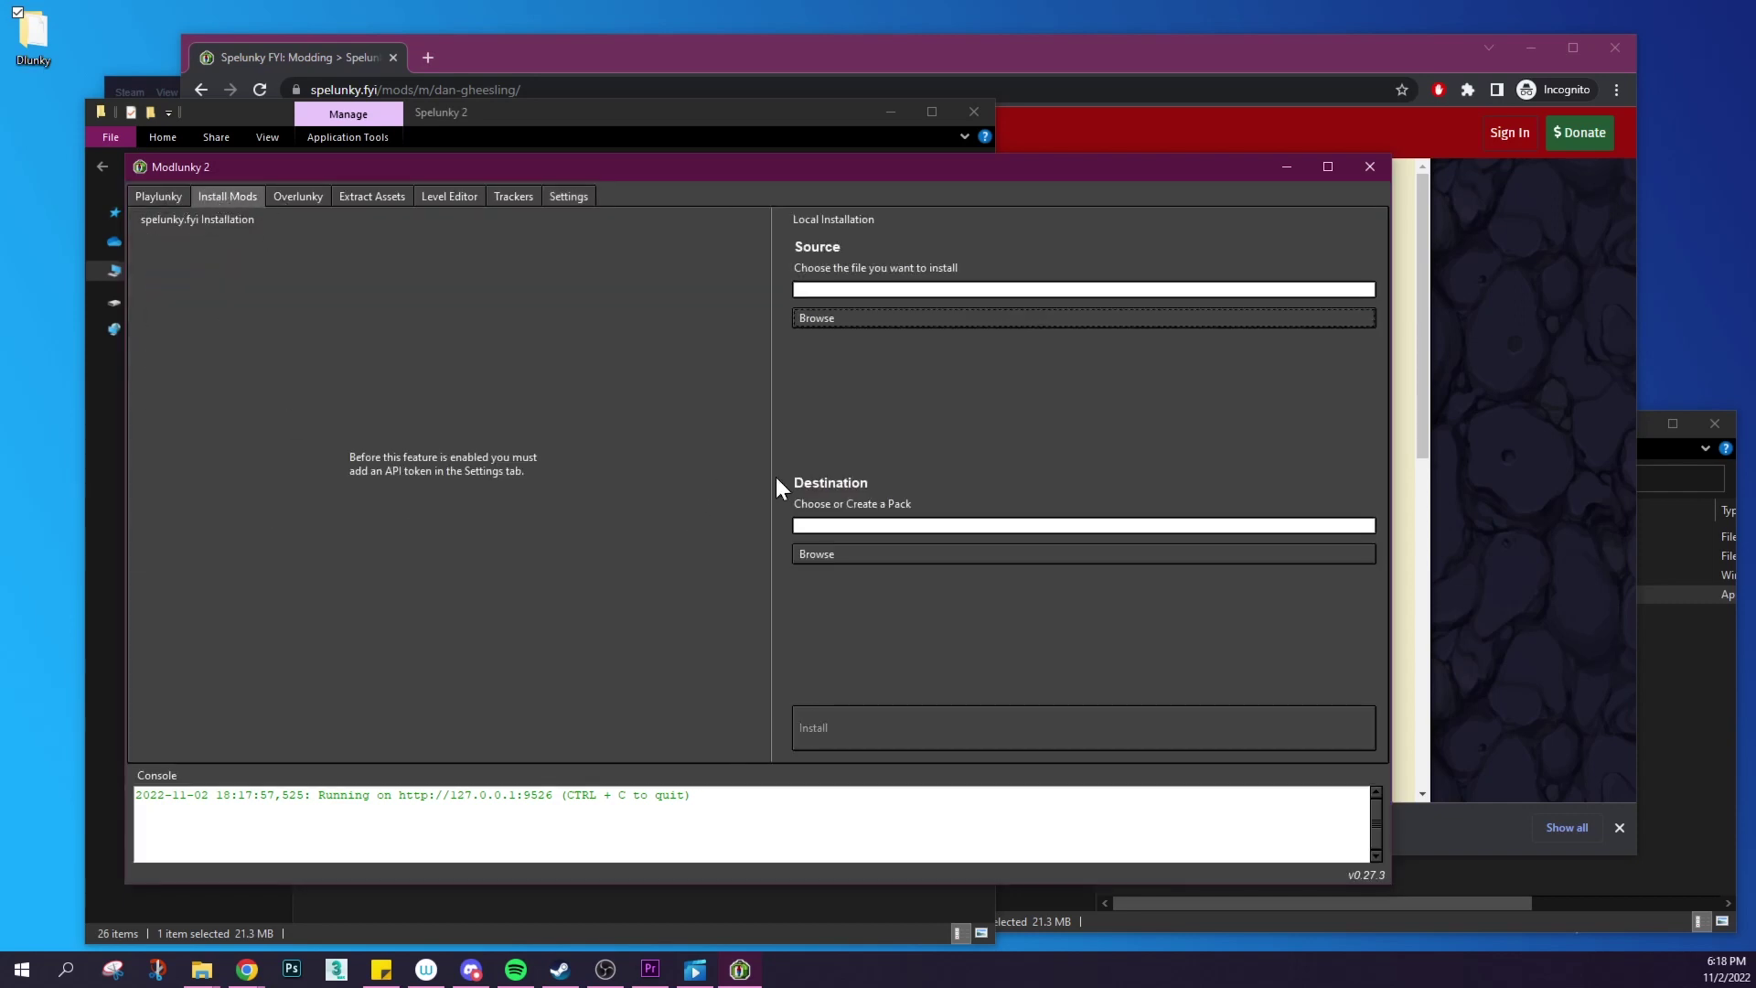
Add the Dlunky folder to the Mods Packs directory and select it as the install destination.
{"action": "left_click", "coordinate": [864, 555]}
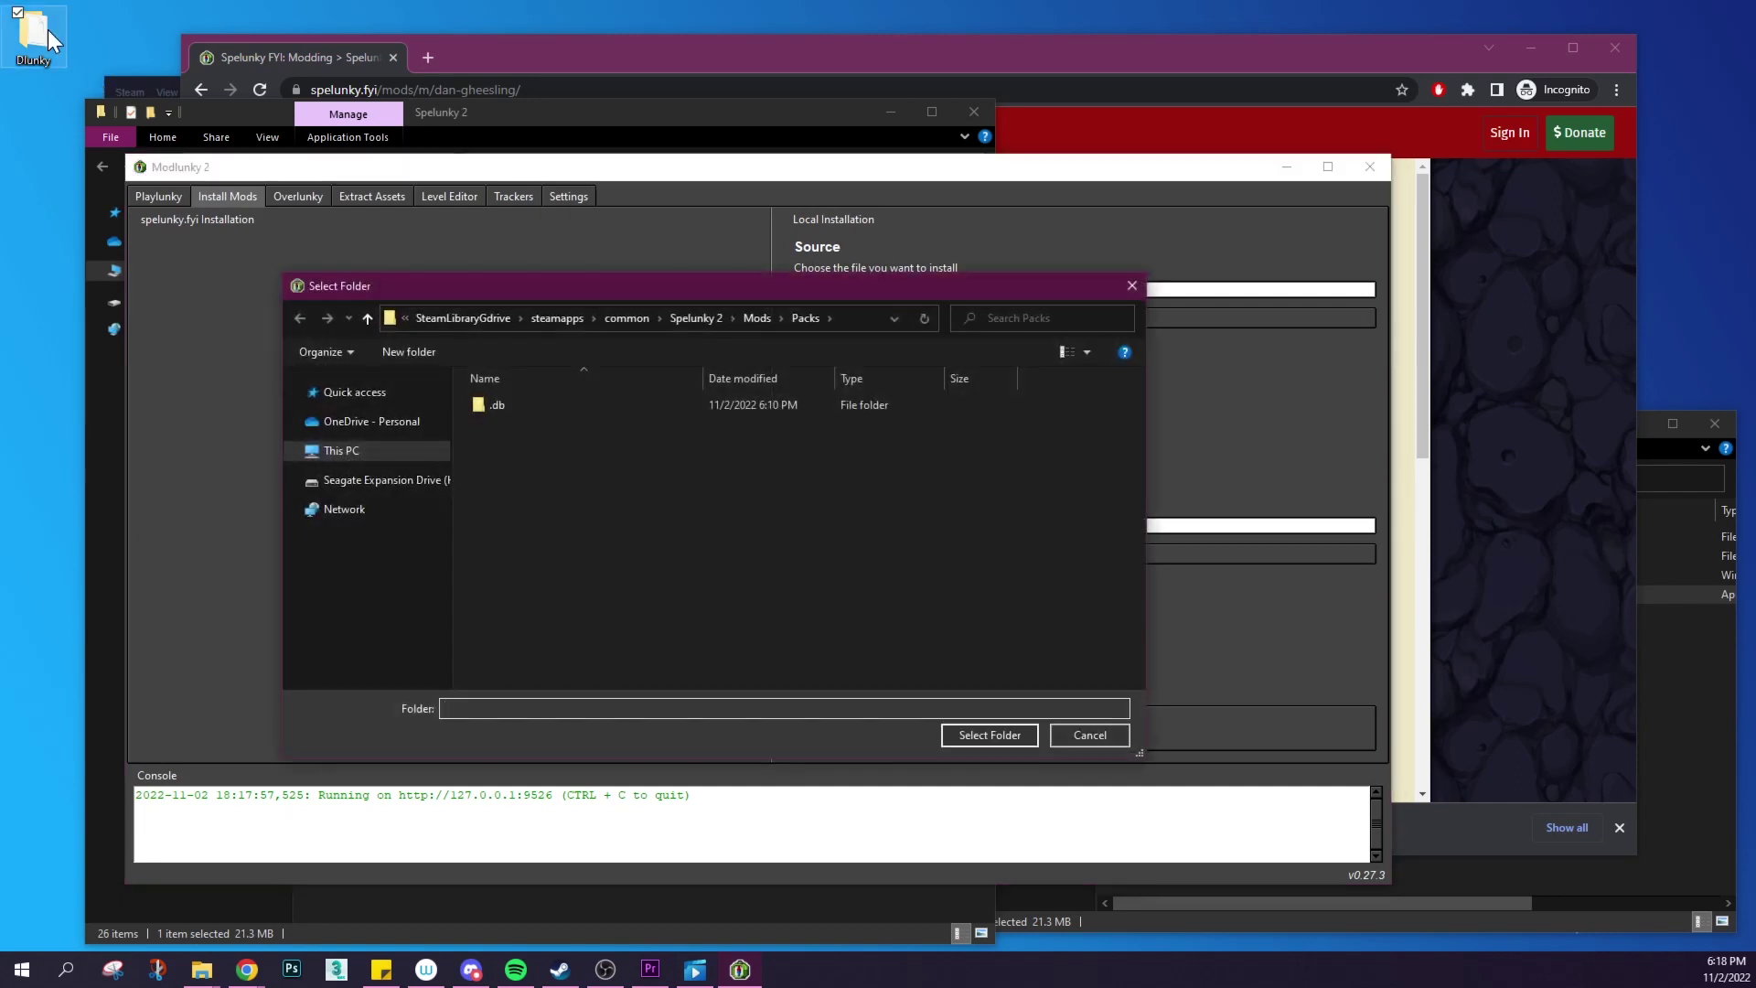
{"action": "left_click_drag", "start_coordinate": [49, 29], "coordinate": [604, 576]}
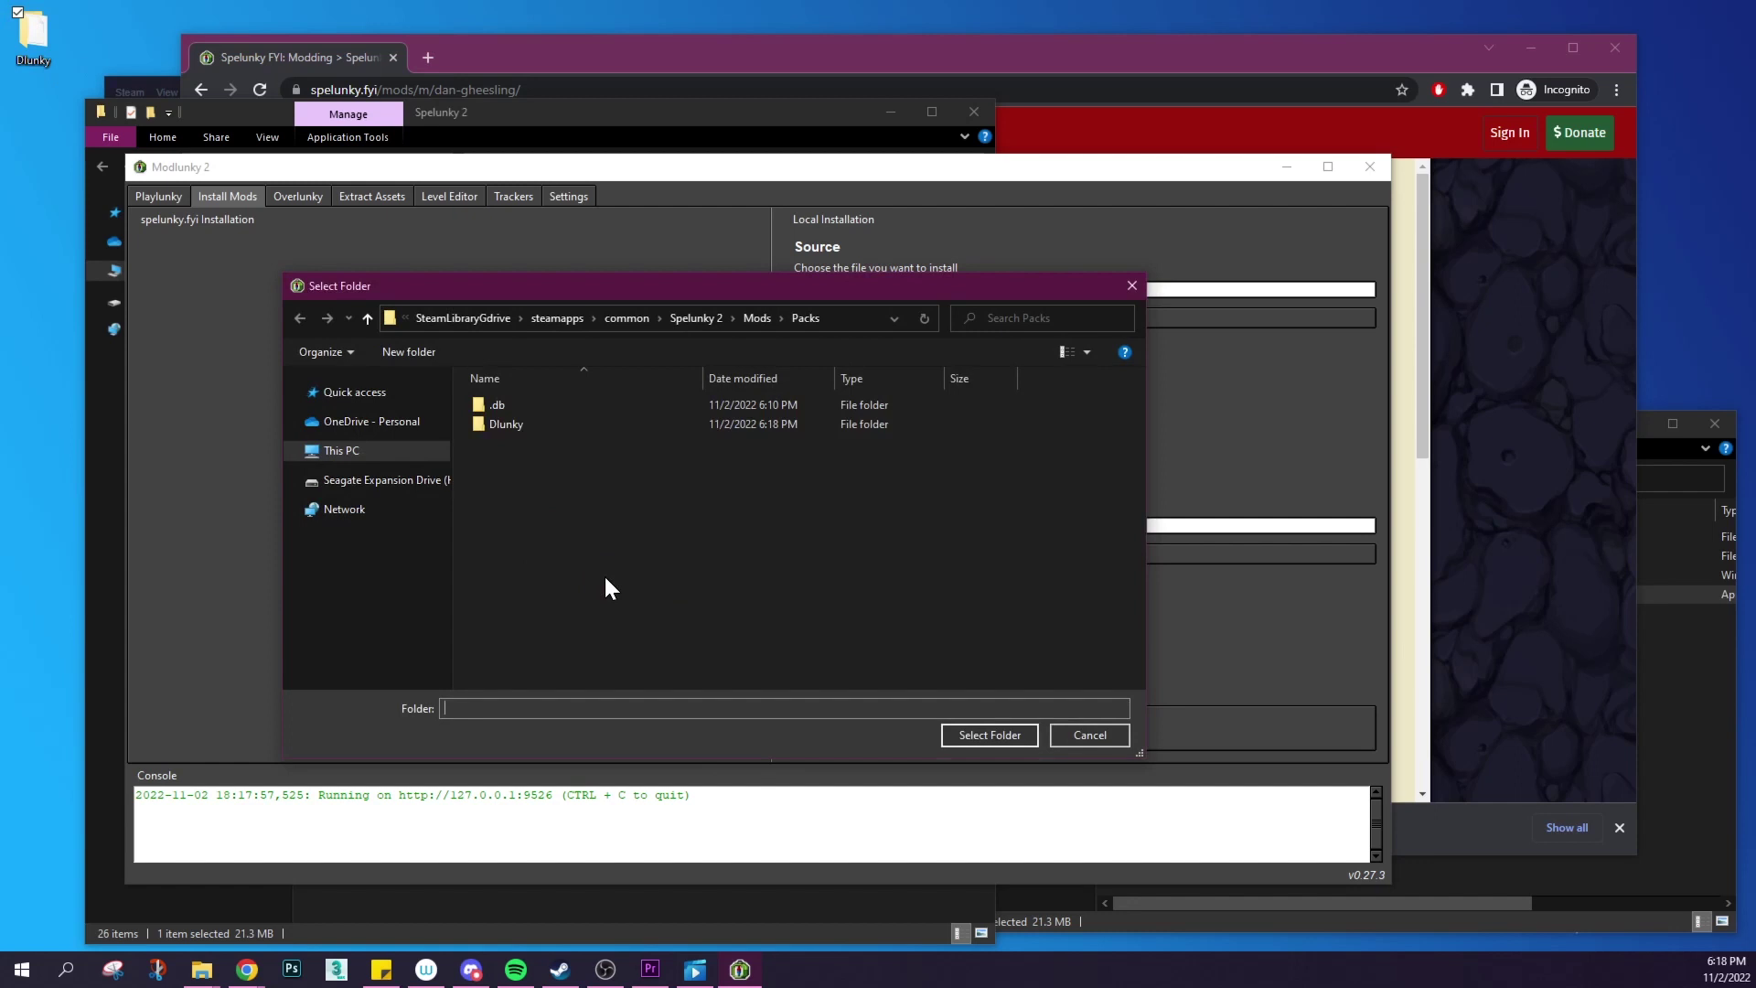
{"action": "left_click", "coordinate": [989, 735]}
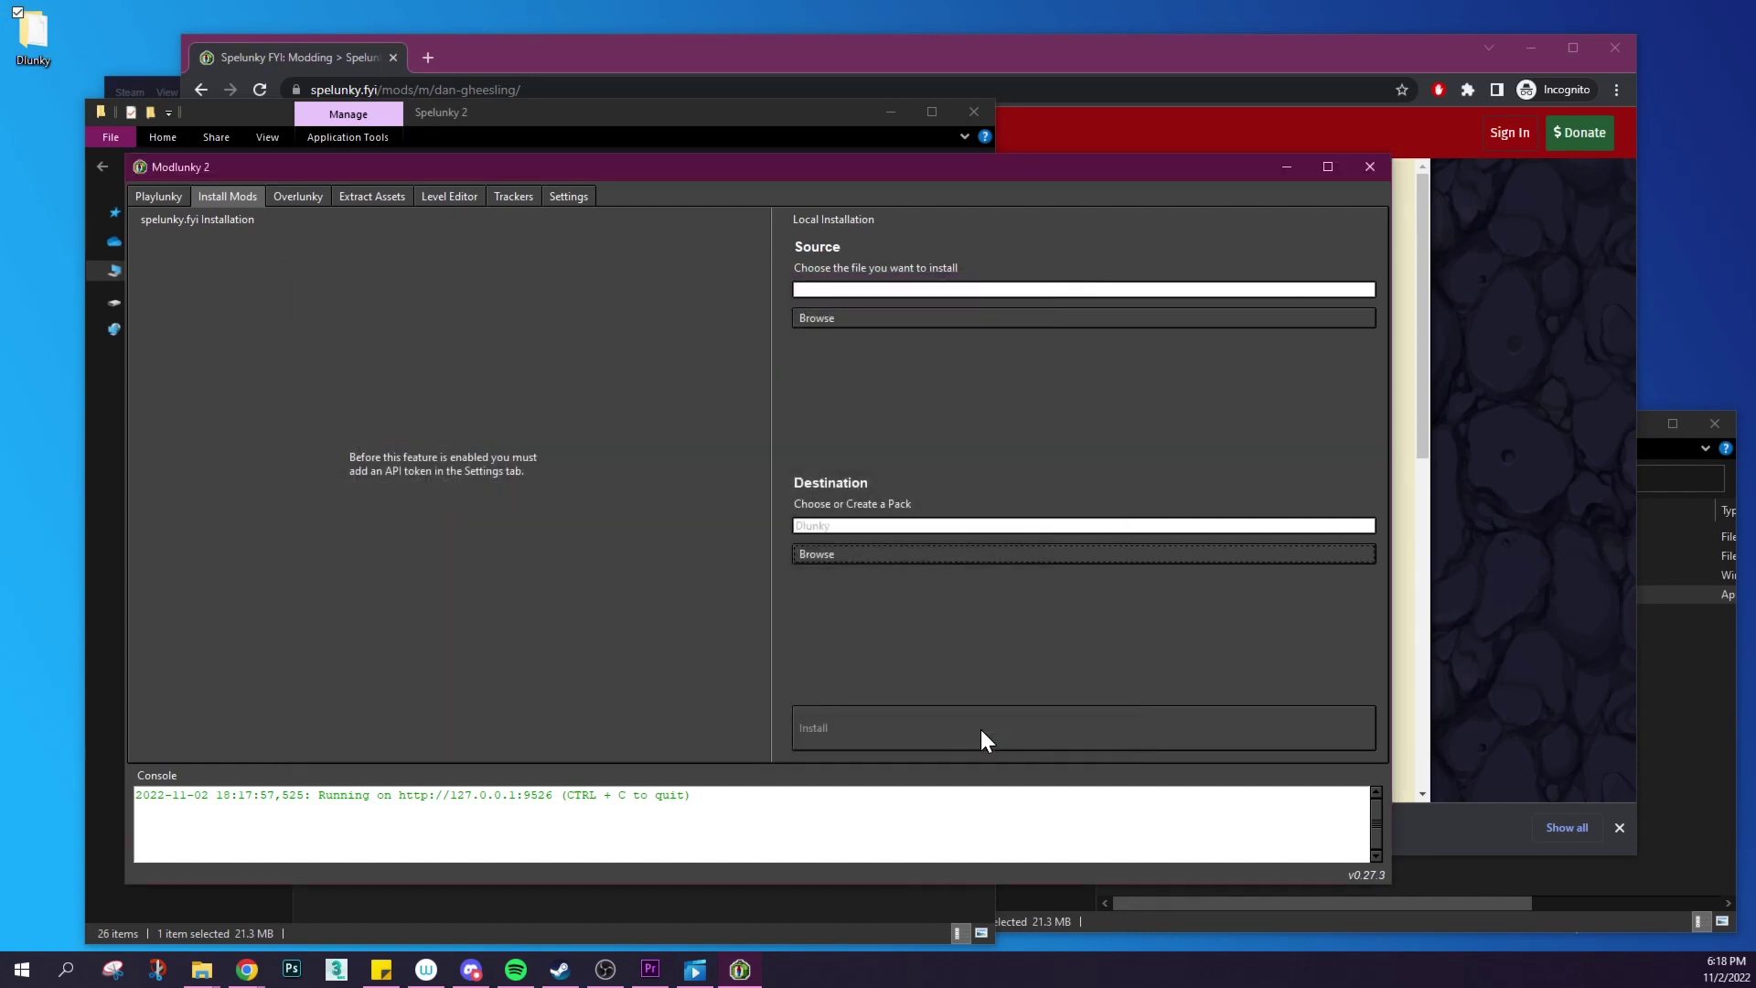
{"action": "left_click", "coordinate": [165, 200]}
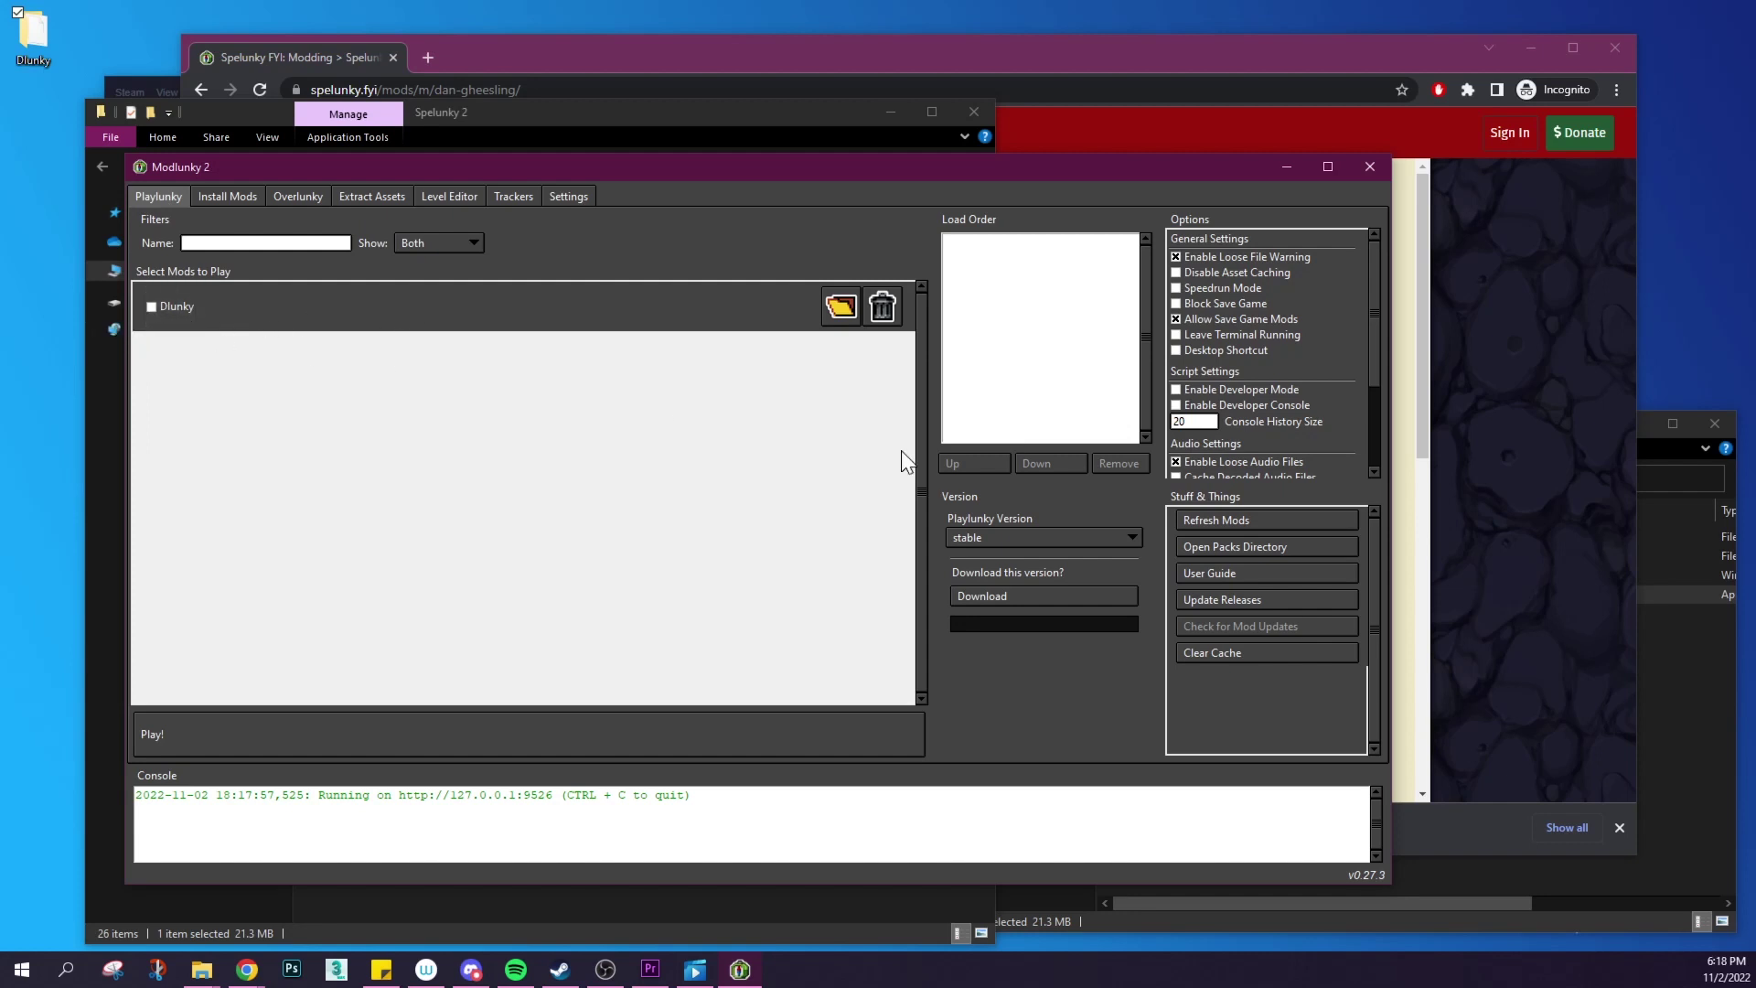
Enable Dlunky in the mod list and play, installing the stable Playlunky version when prompted.
{"action": "left_click", "coordinate": [1231, 521]}
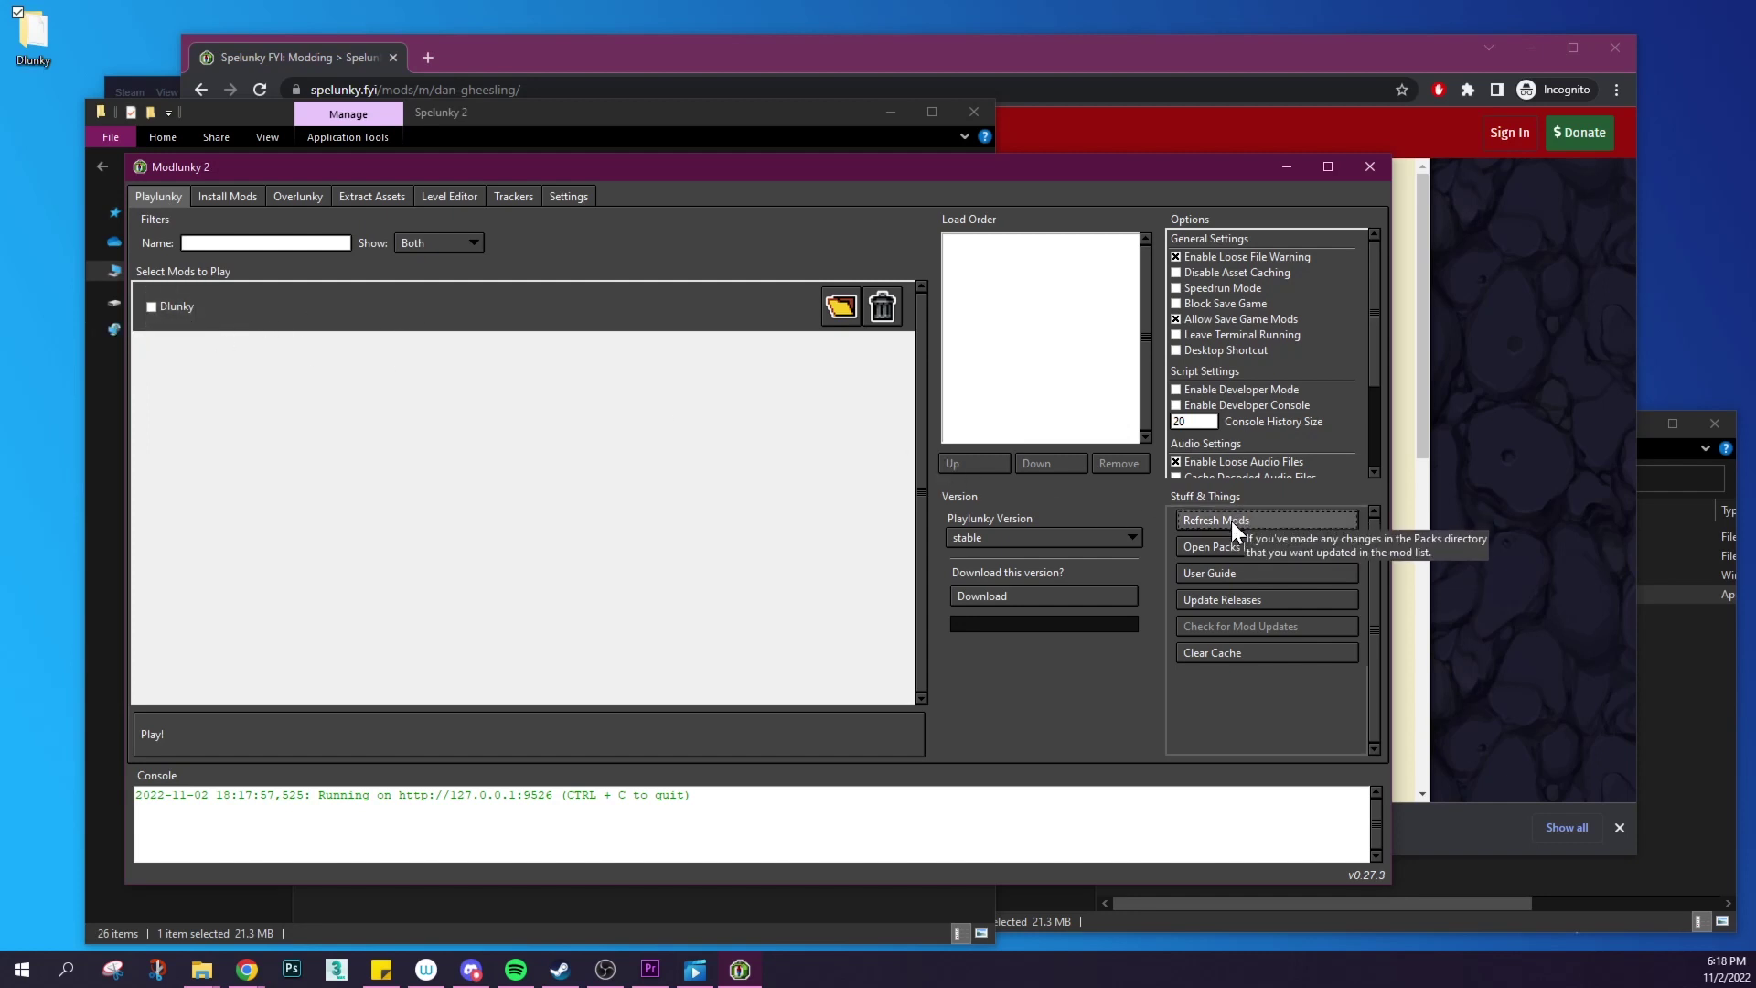
{"action": "left_click", "coordinate": [152, 307]}
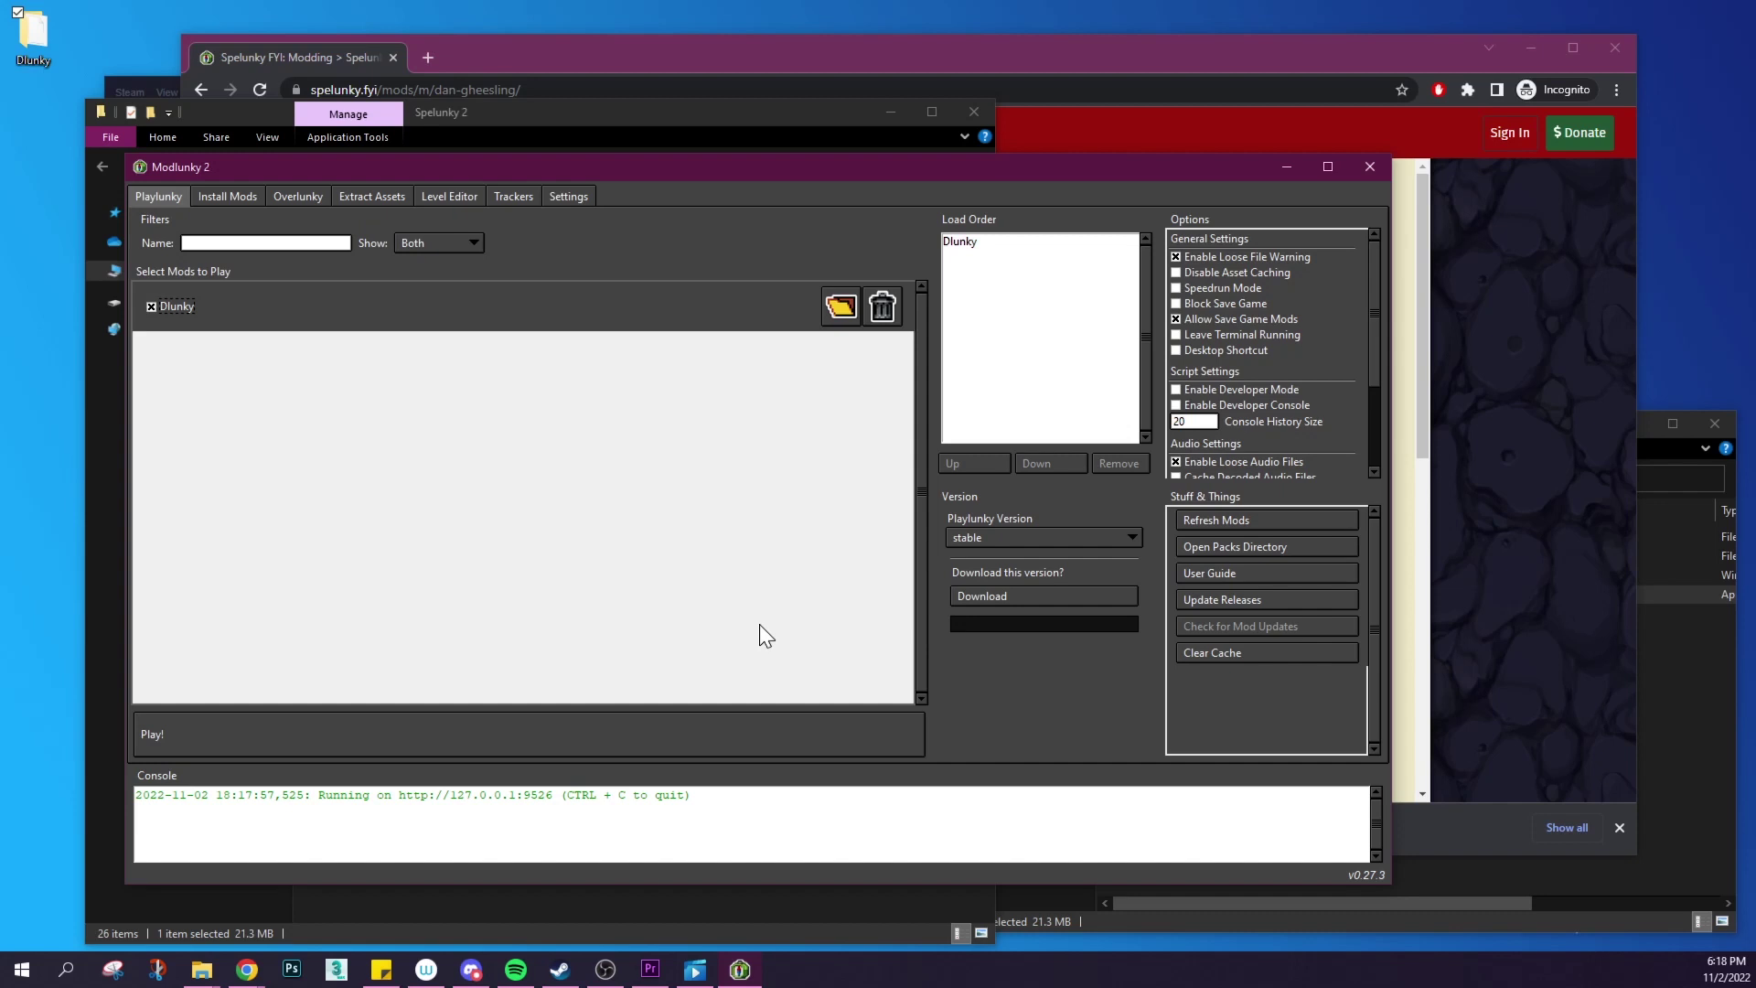
{"action": "left_click", "coordinate": [629, 743]}
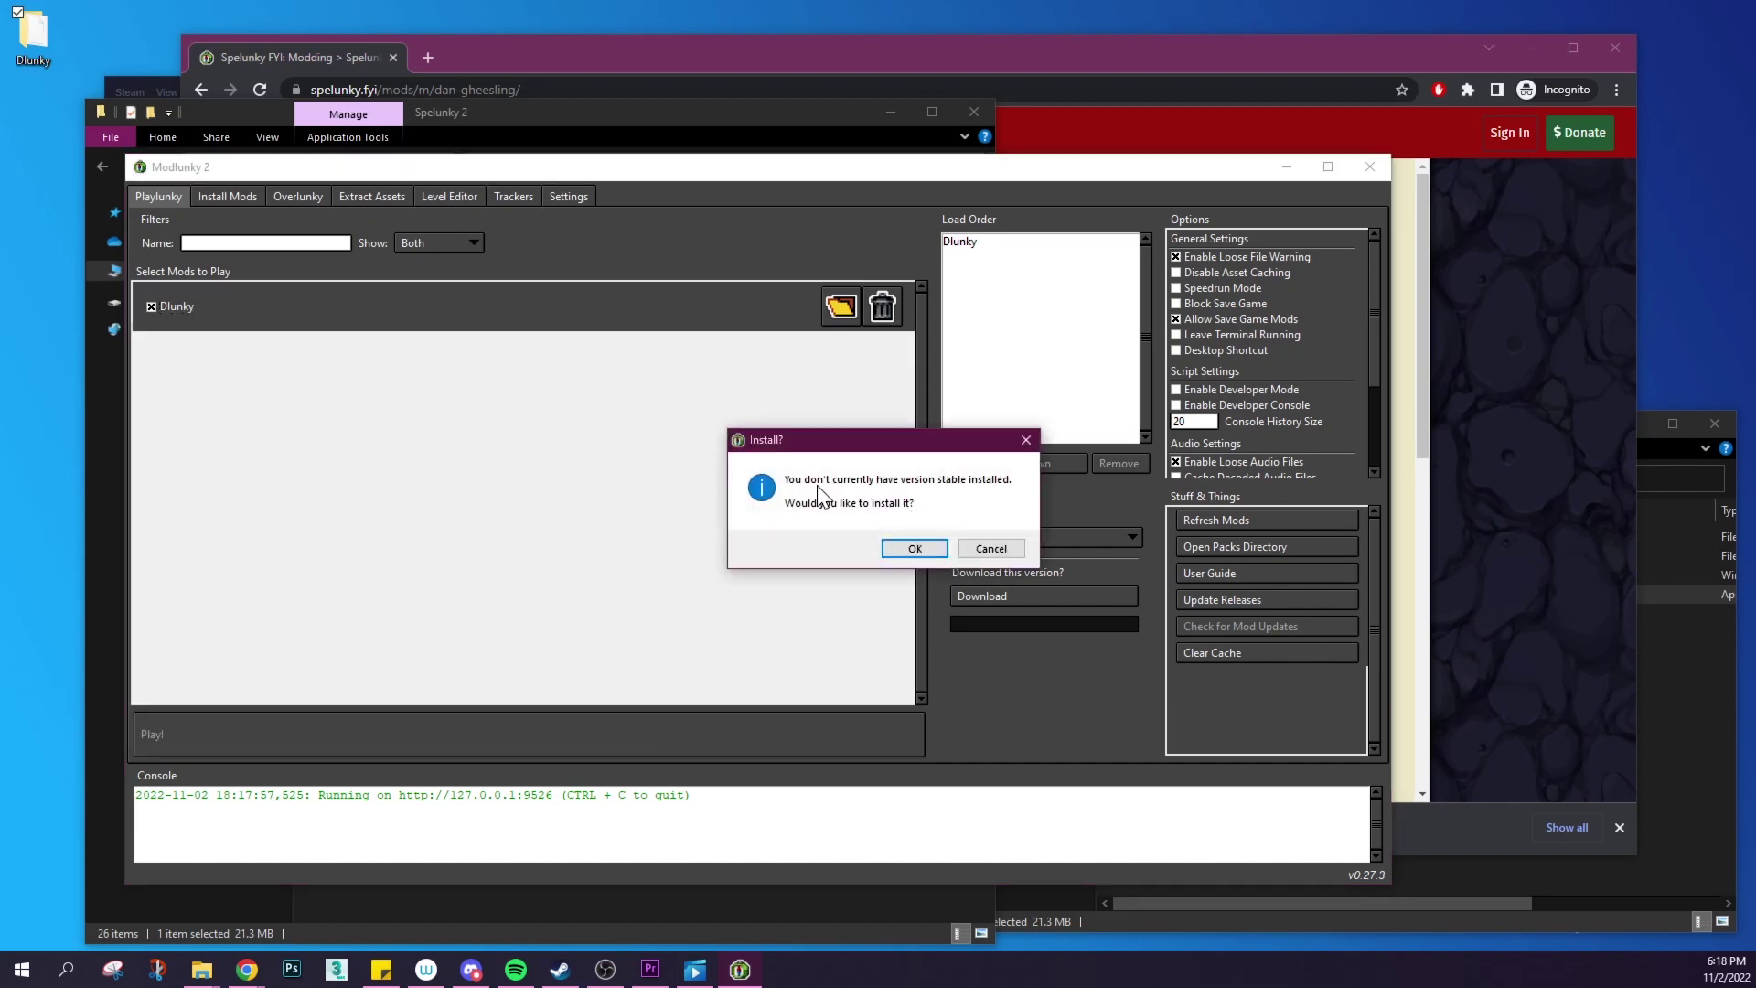
{"action": "left_click", "coordinate": [904, 554]}
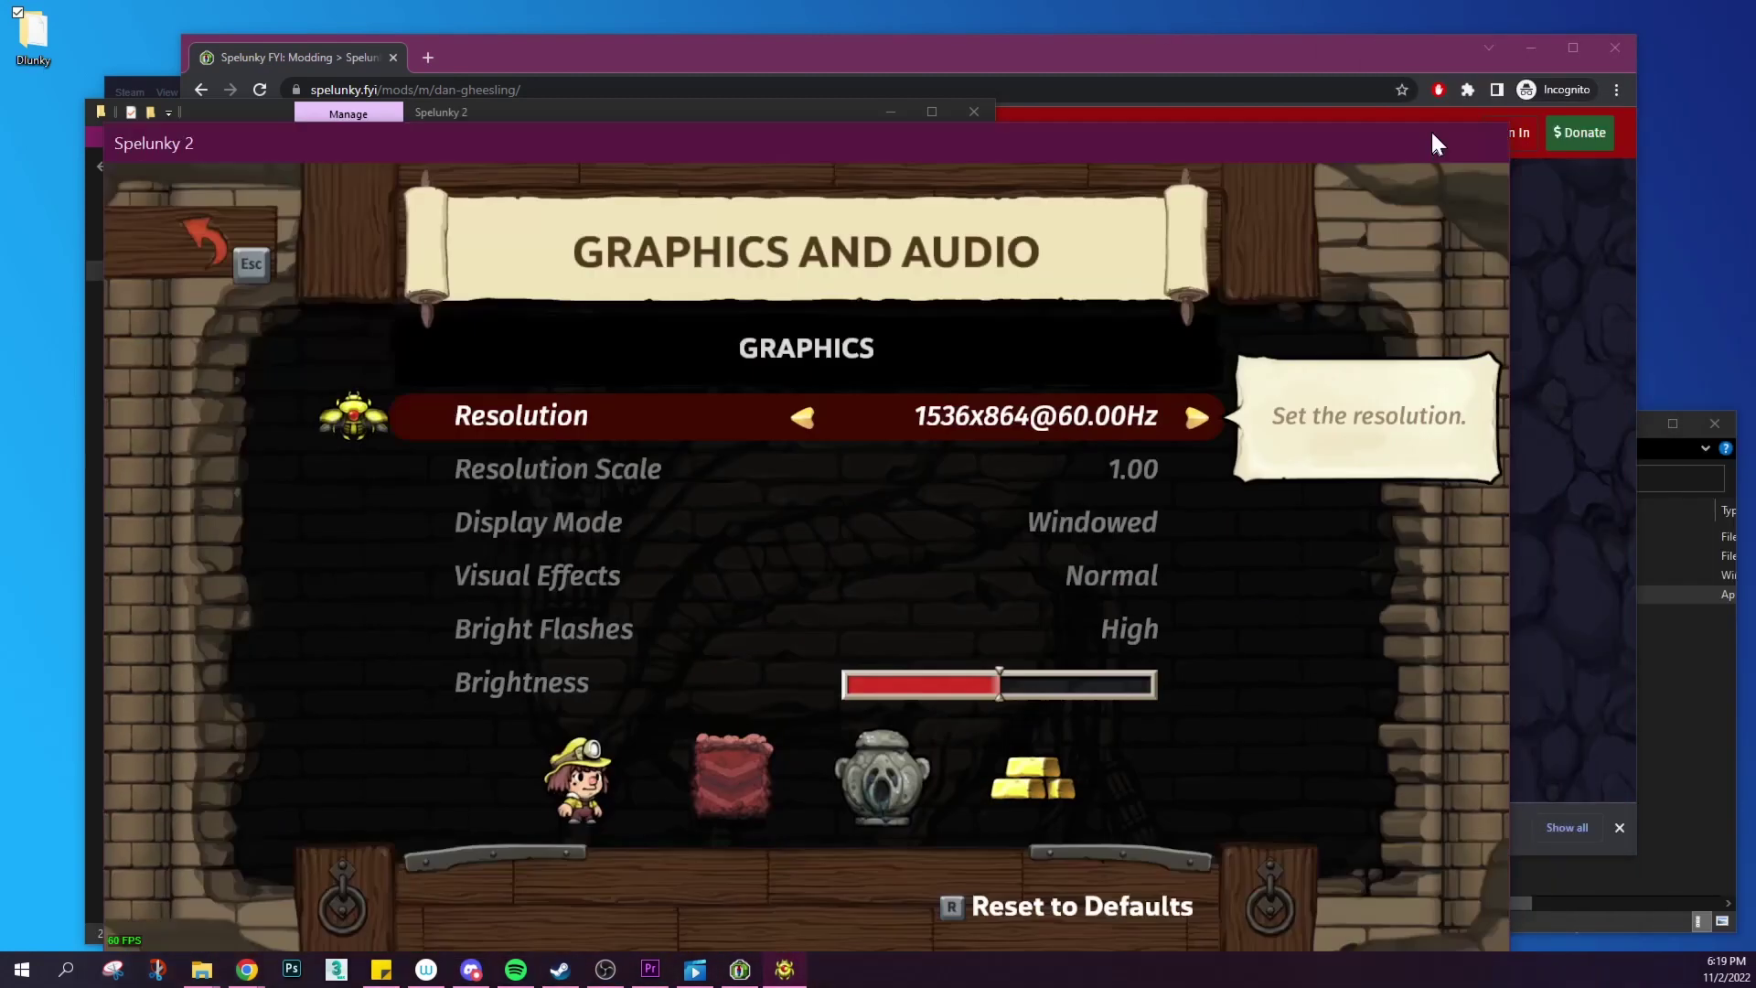
Set Spelunky 2's resolution to 768x432, return to the main menu and choose Play.
{"action": "left_click_drag", "start_coordinate": [1431, 130], "coordinate": [1483, 29]}
{"action": "key", "text": "Left"}
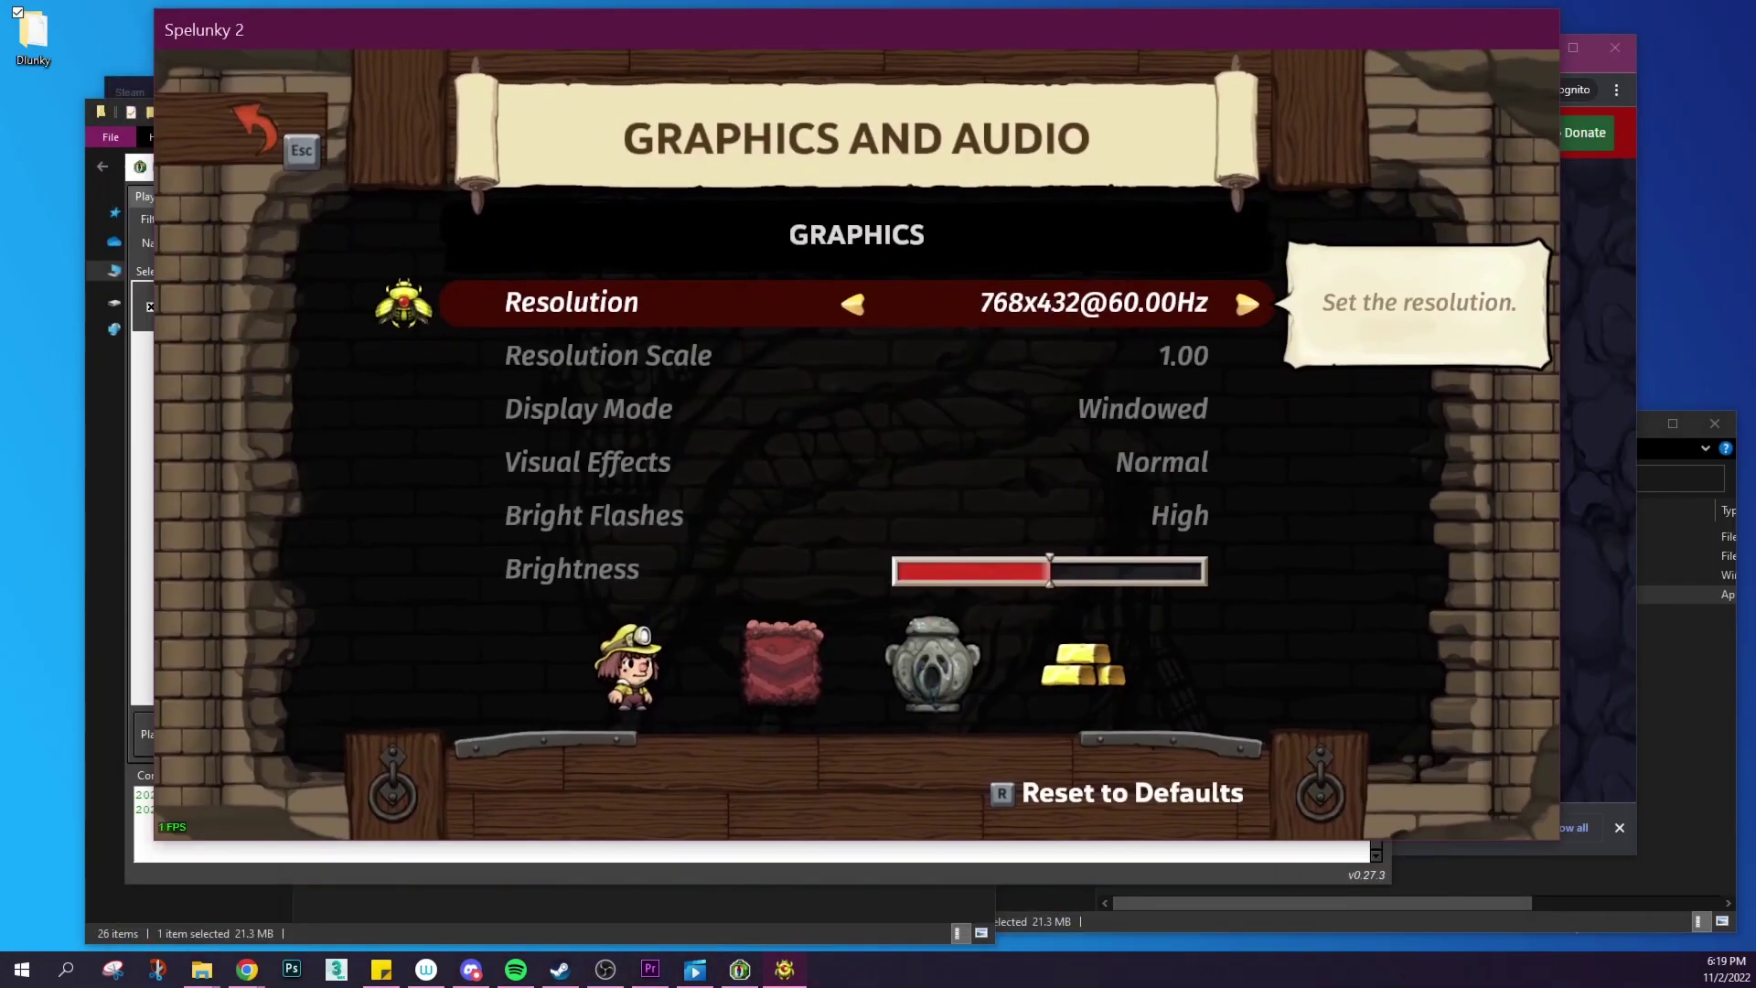
{"action": "key", "text": "Escape"}
{"action": "key", "text": "Escape"}
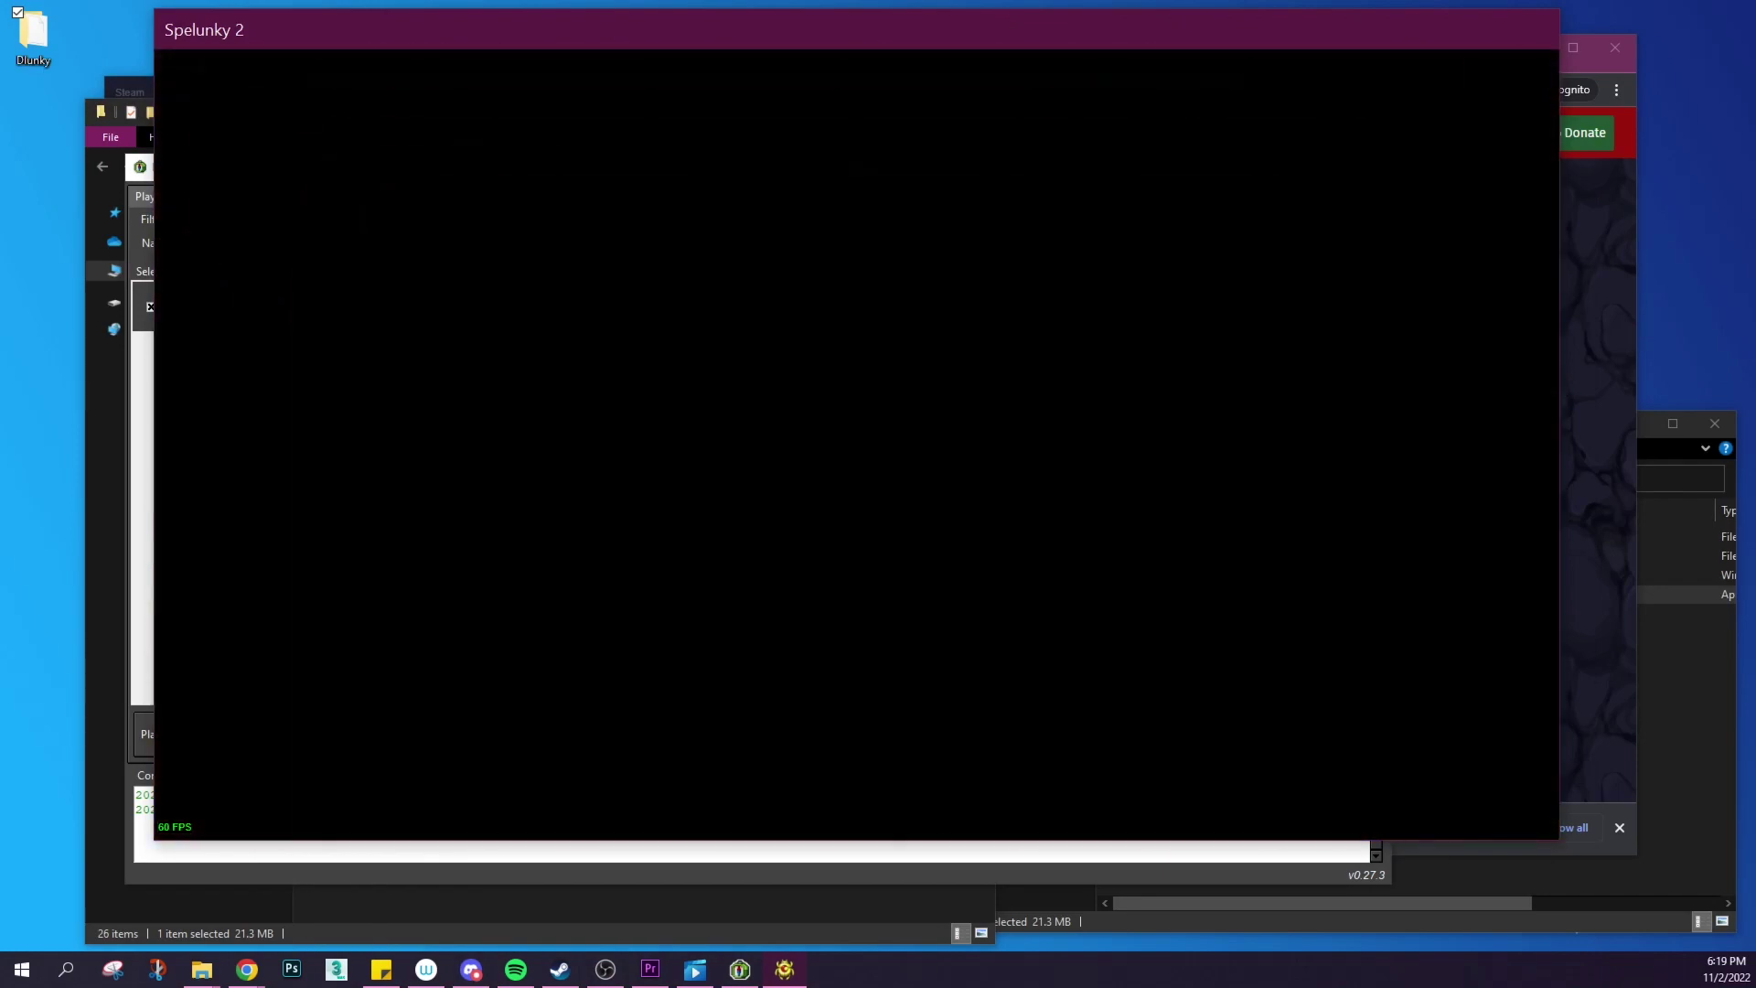
{"action": "key", "text": "Up"}
{"action": "key", "text": "Up"}
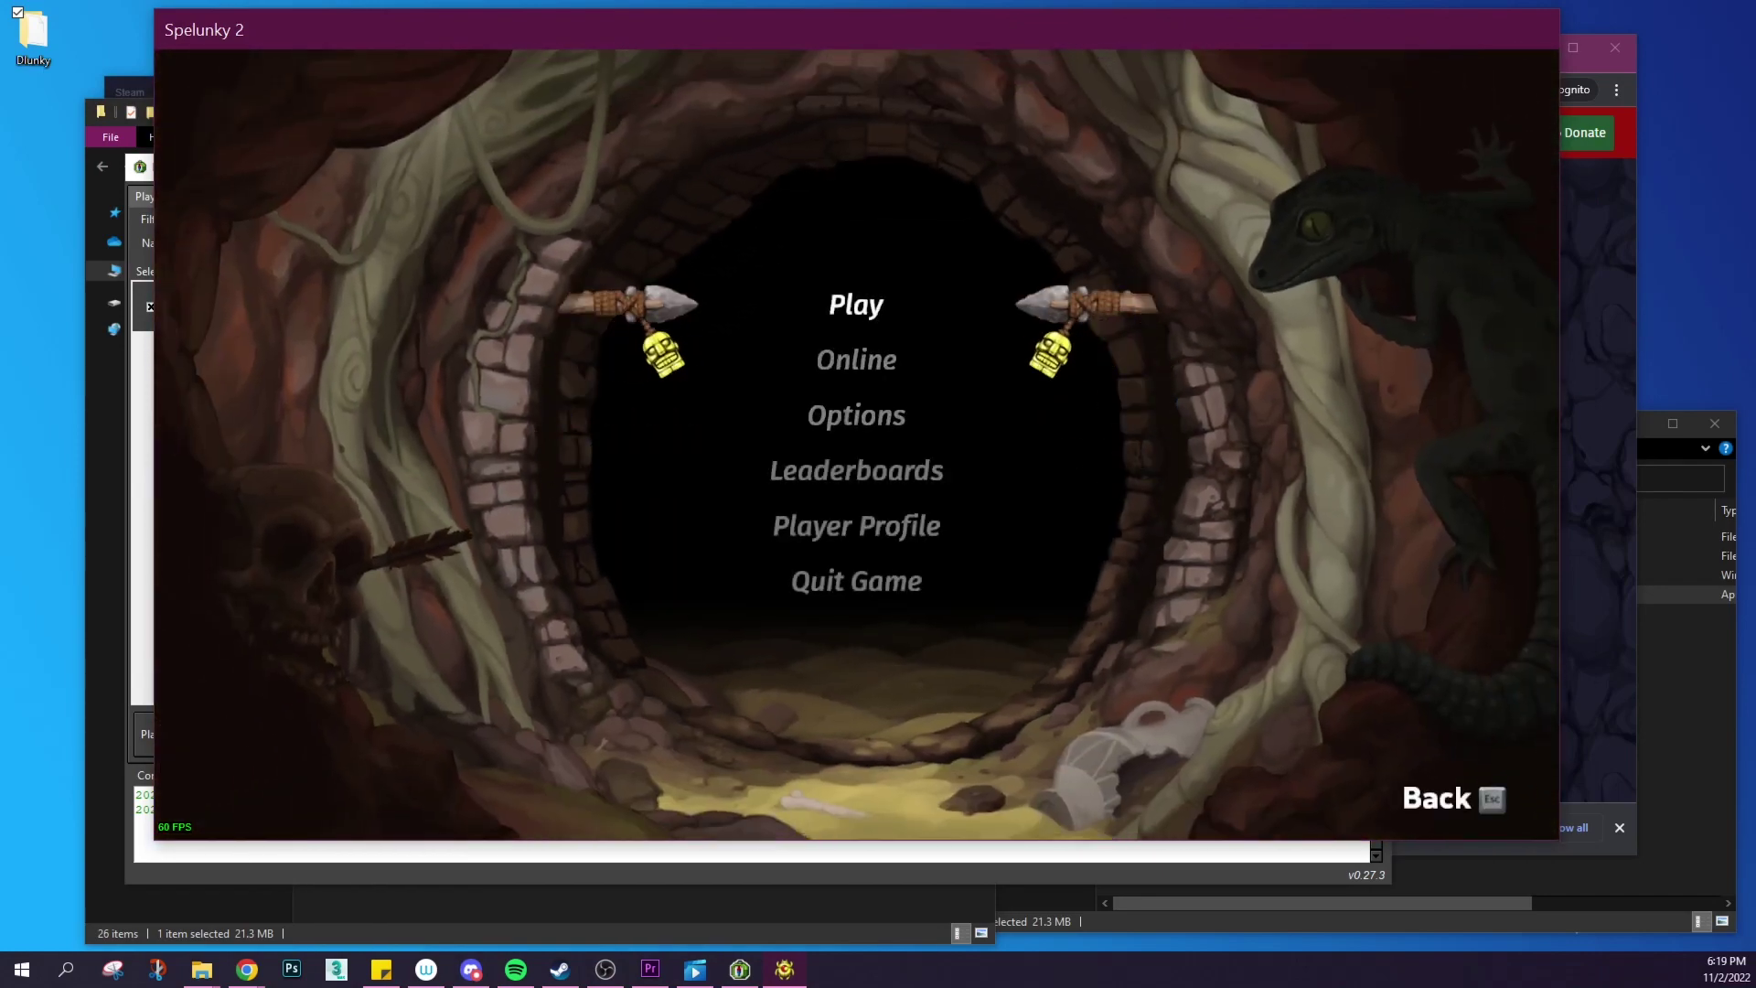
{"action": "key", "text": "Return"}
{"action": "key", "text": "Return"}
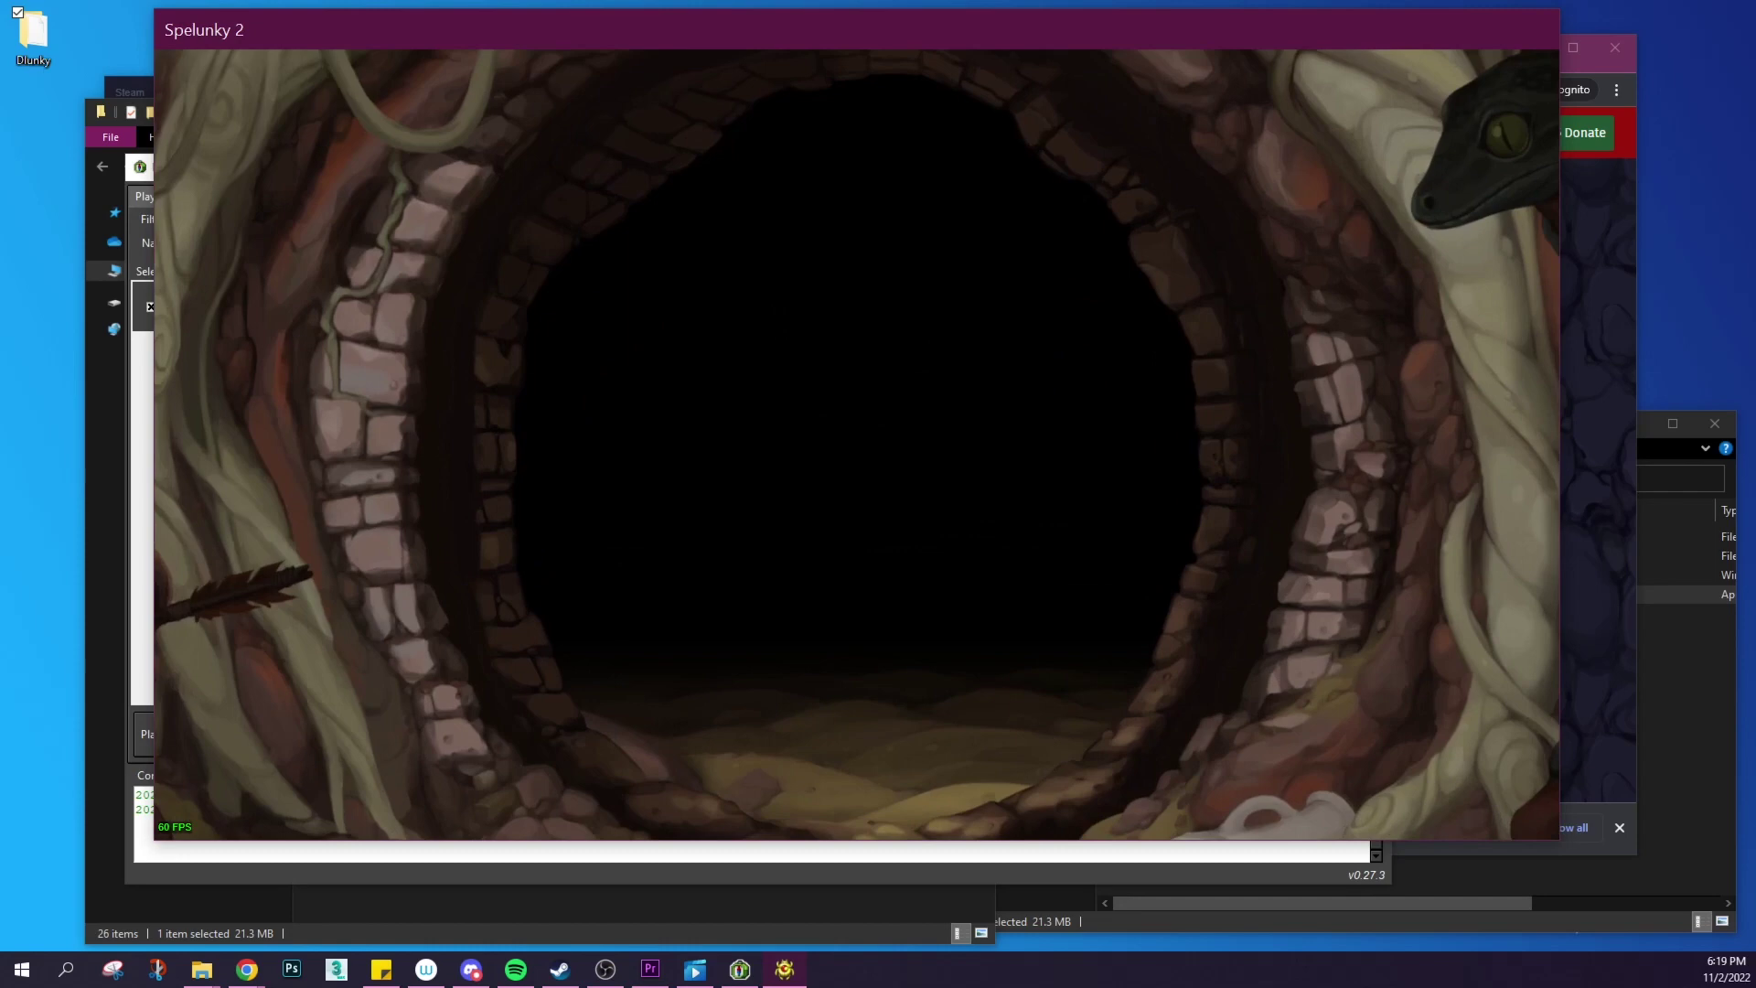
Cycle the adventurer selection to Dan, confirm him and start the run.
{"action": "key", "text": "z"}
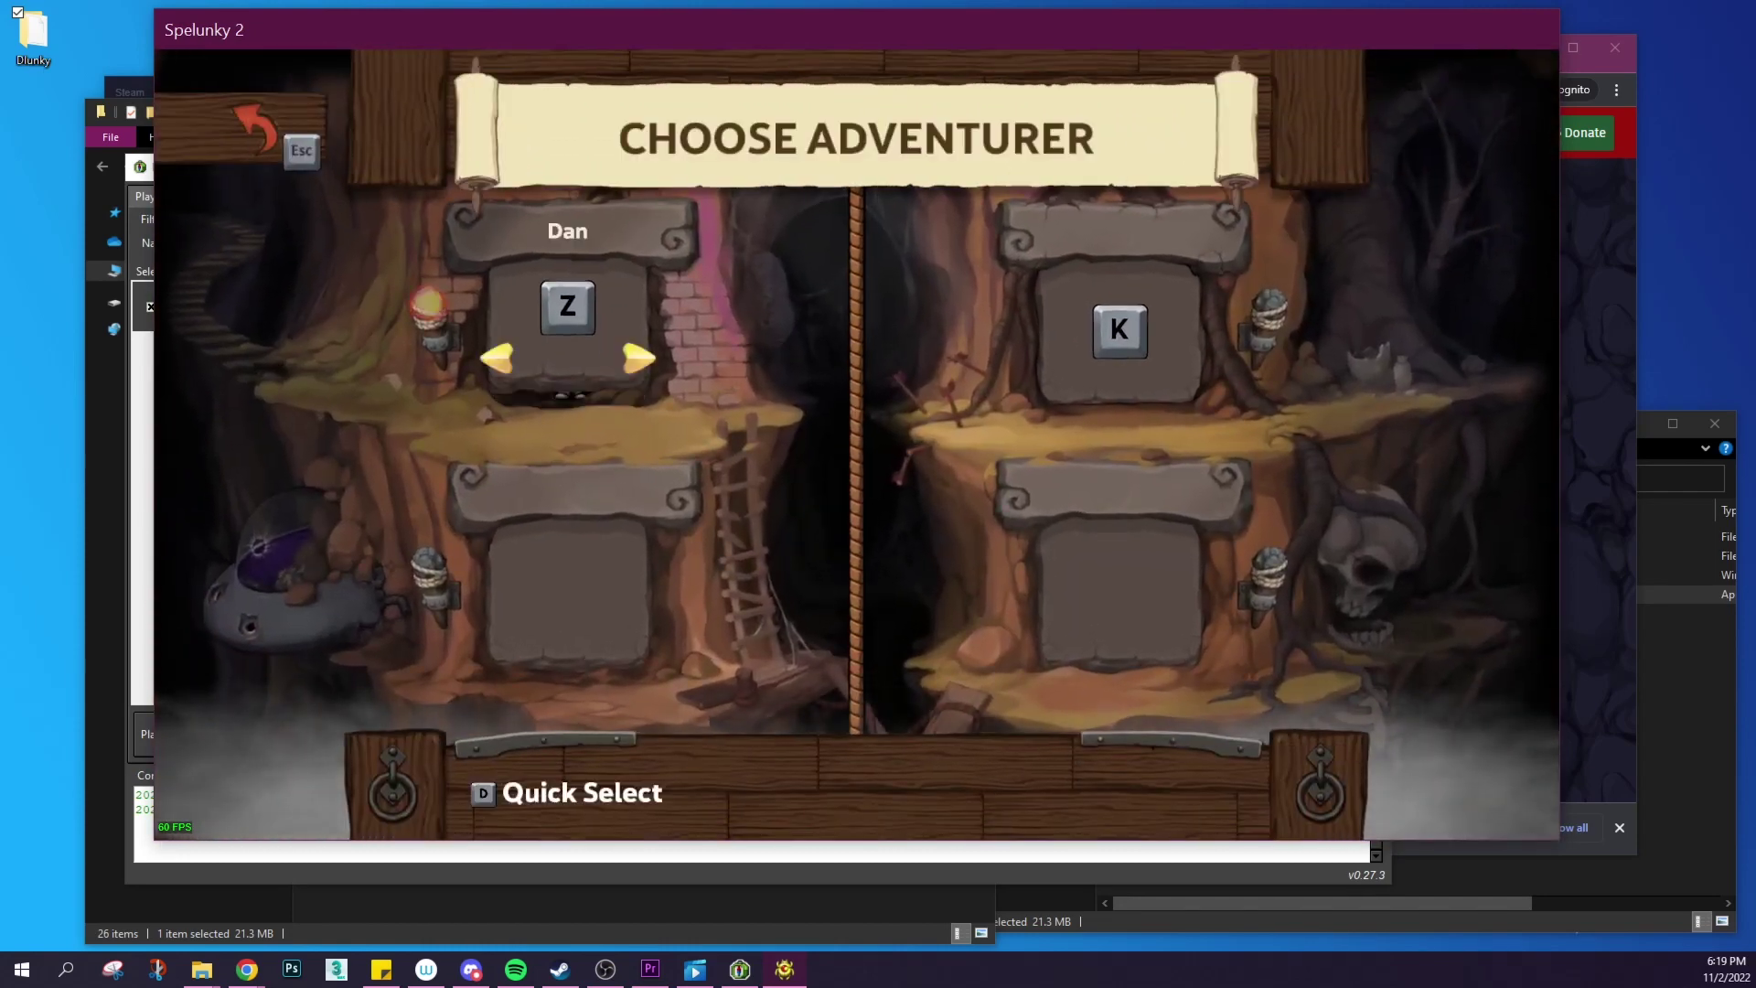
{"action": "key", "text": "Left"}
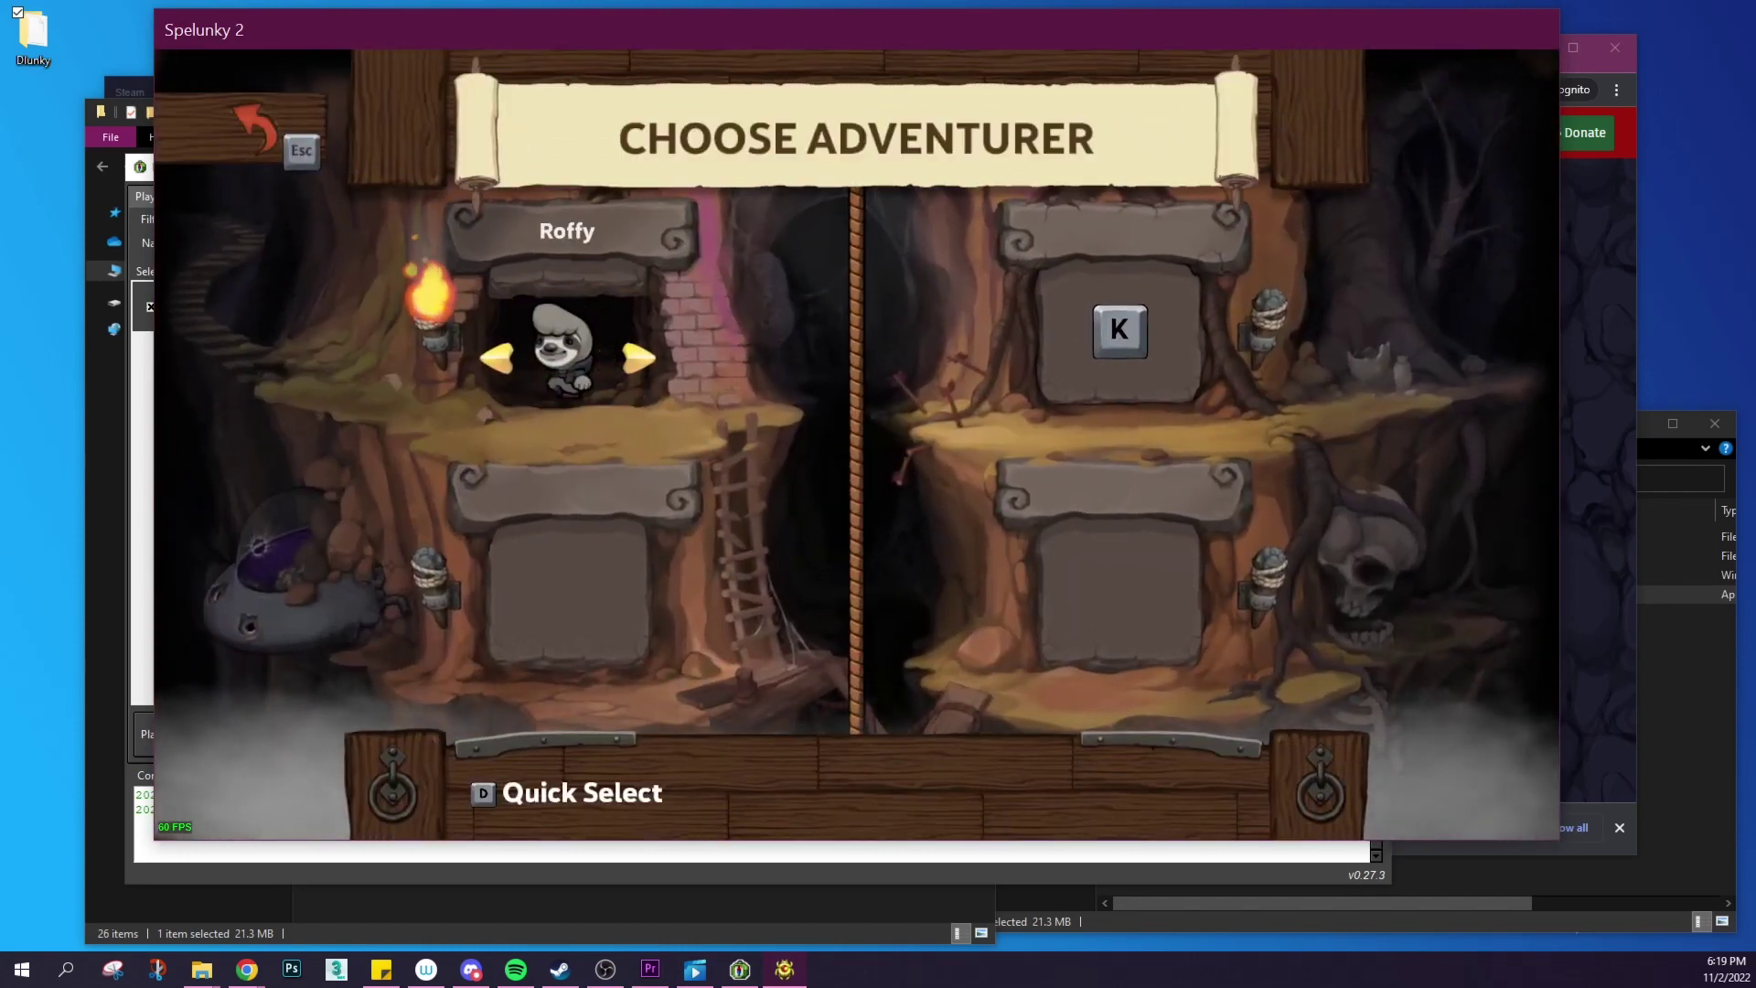
{"action": "key", "text": "Left"}
{"action": "key", "text": "Left"}
{"action": "key", "text": "Left"}
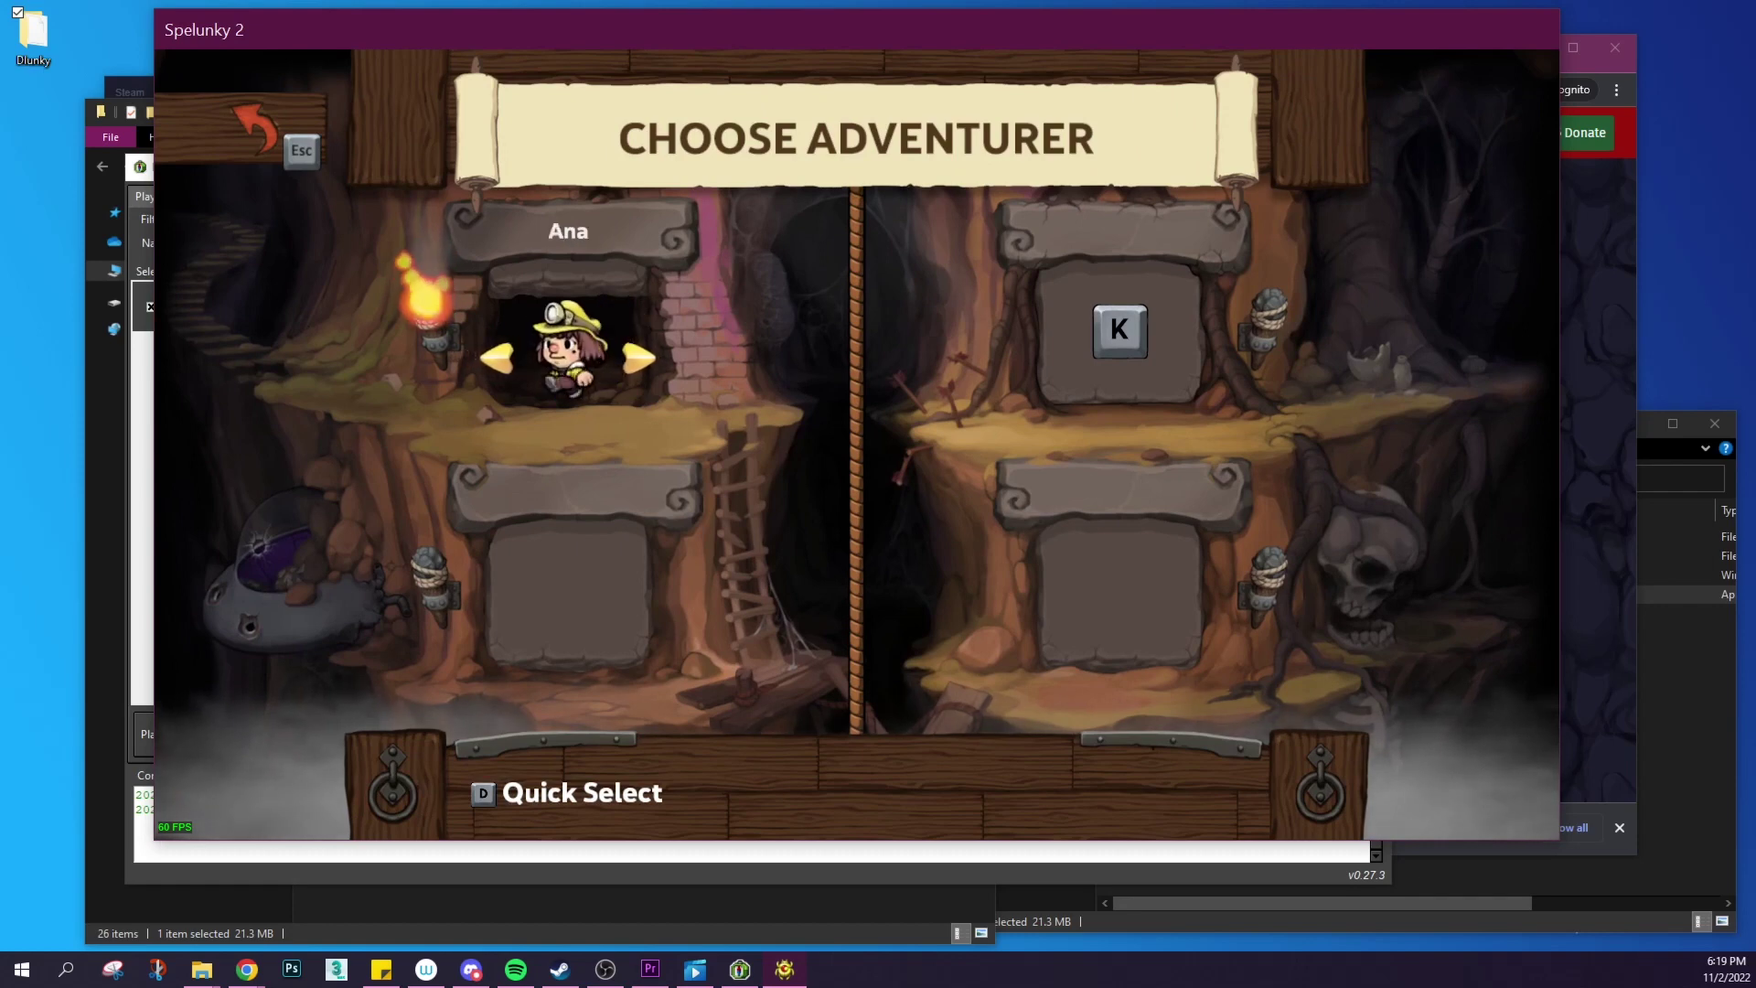
{"action": "key", "text": "Left"}
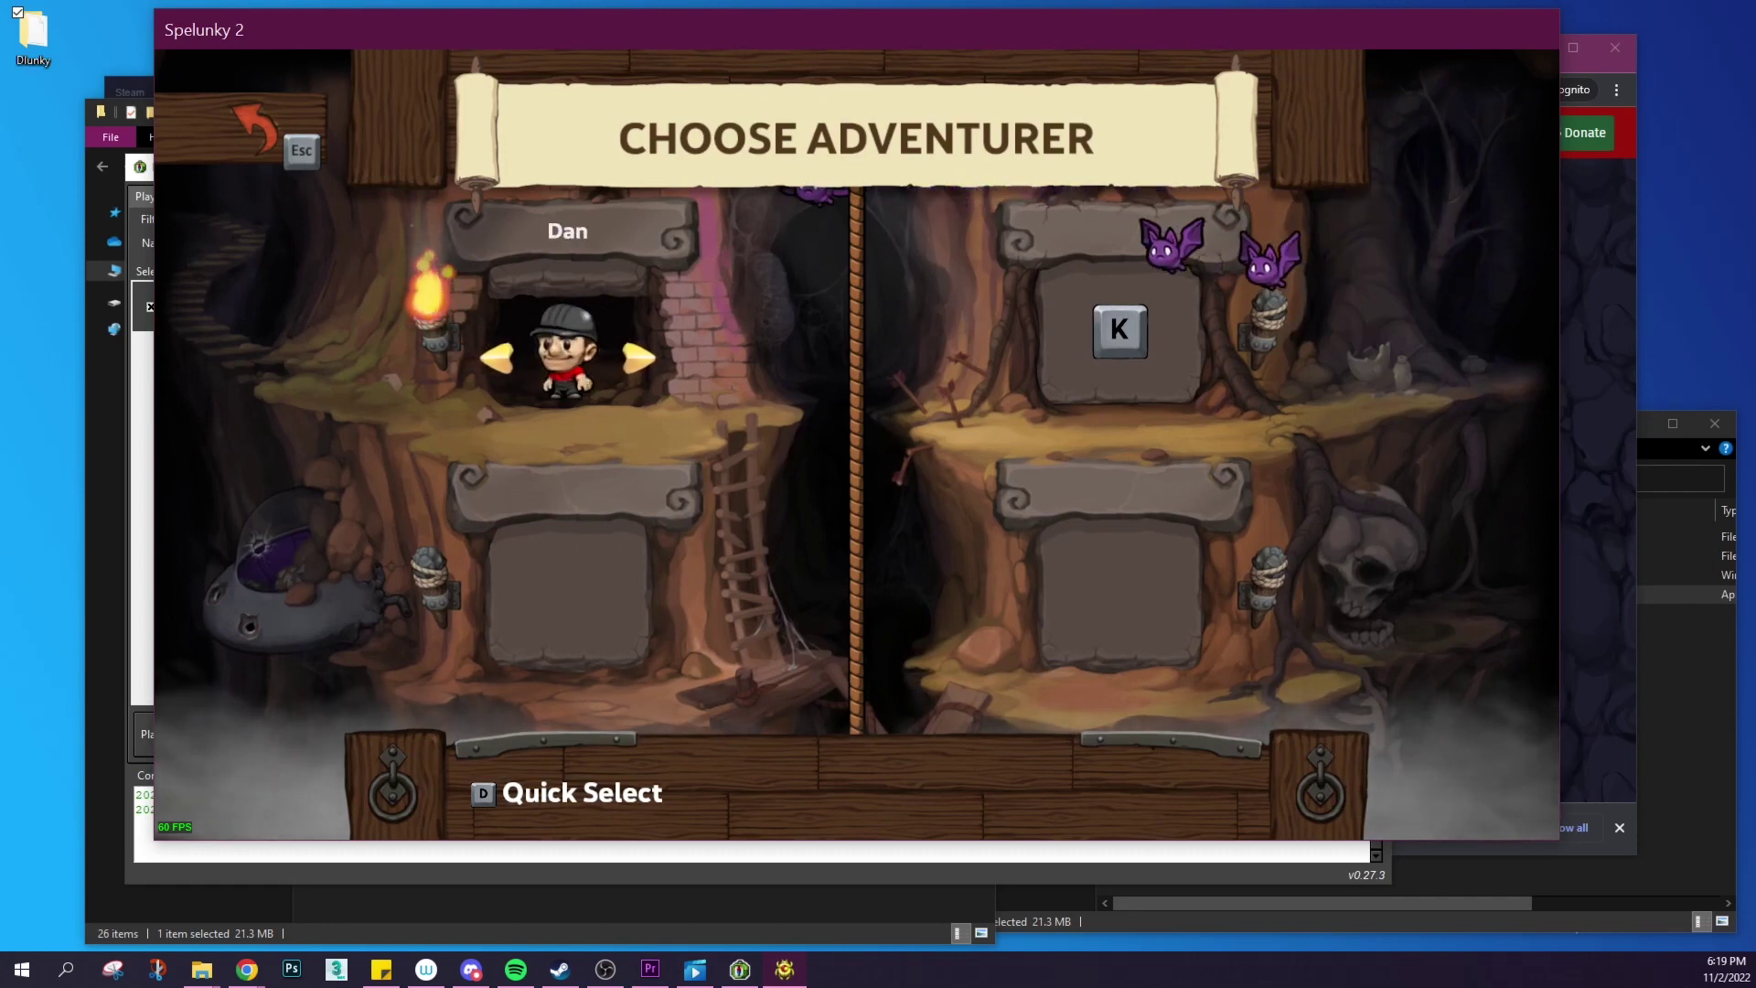
{"action": "key", "text": "z"}
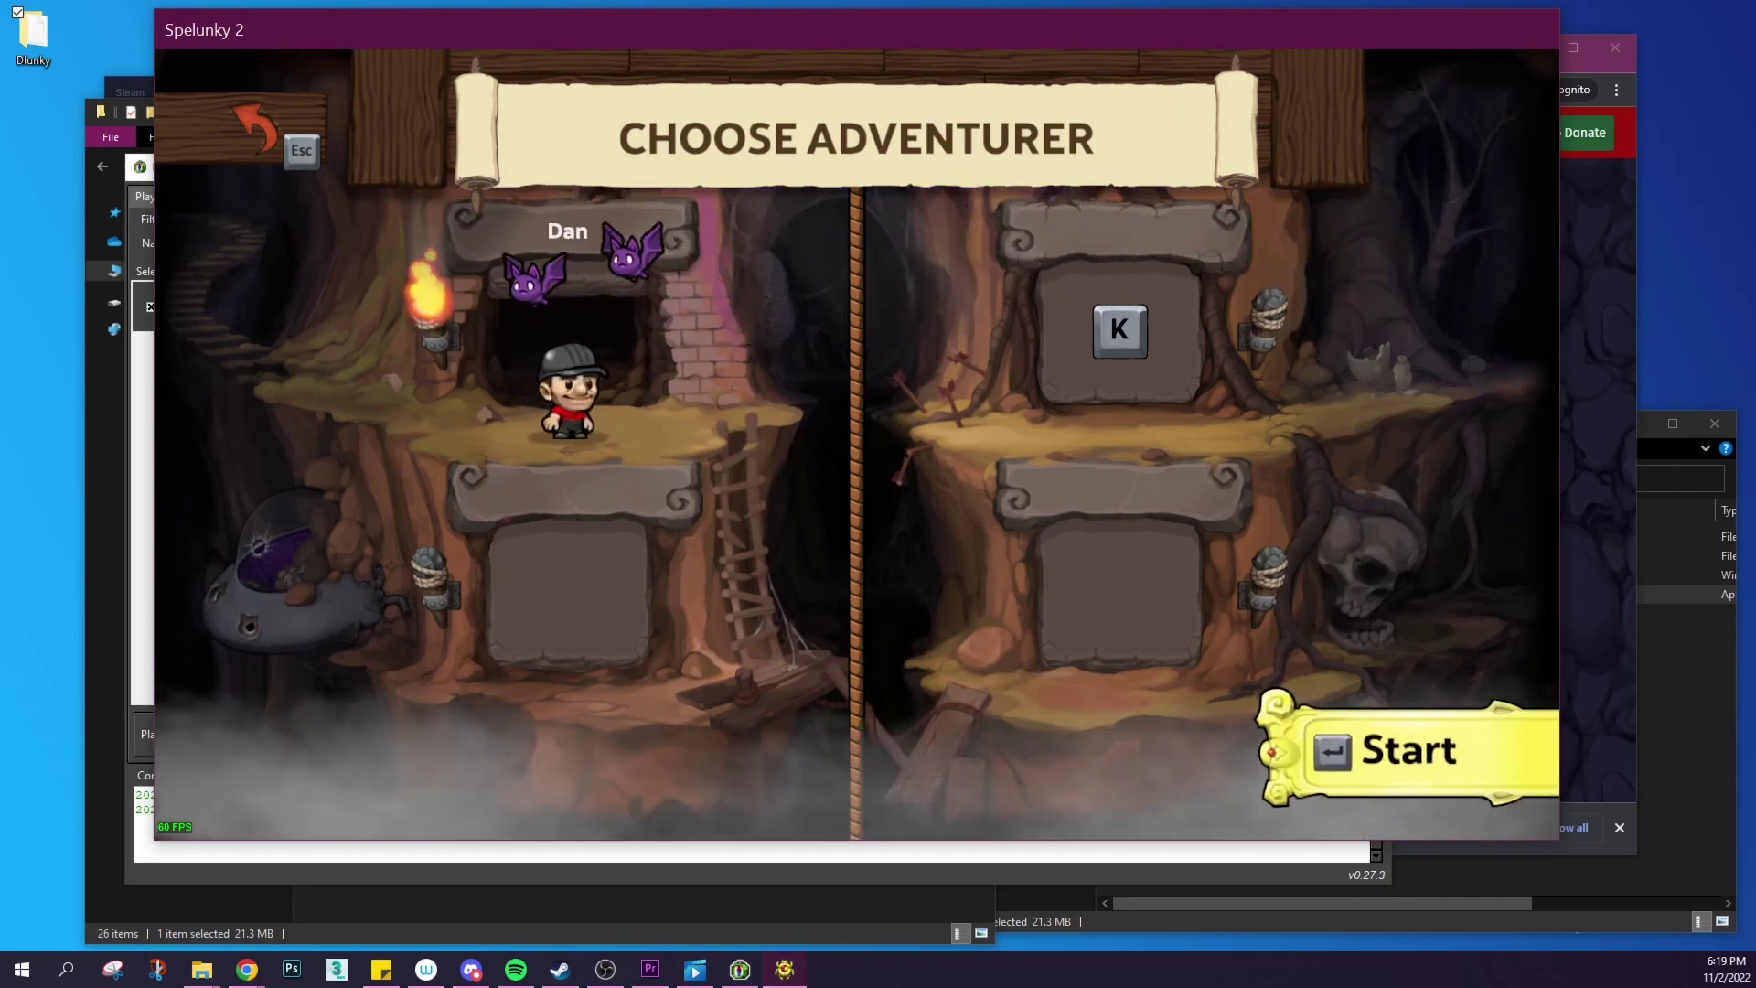
{"action": "key", "text": "z"}
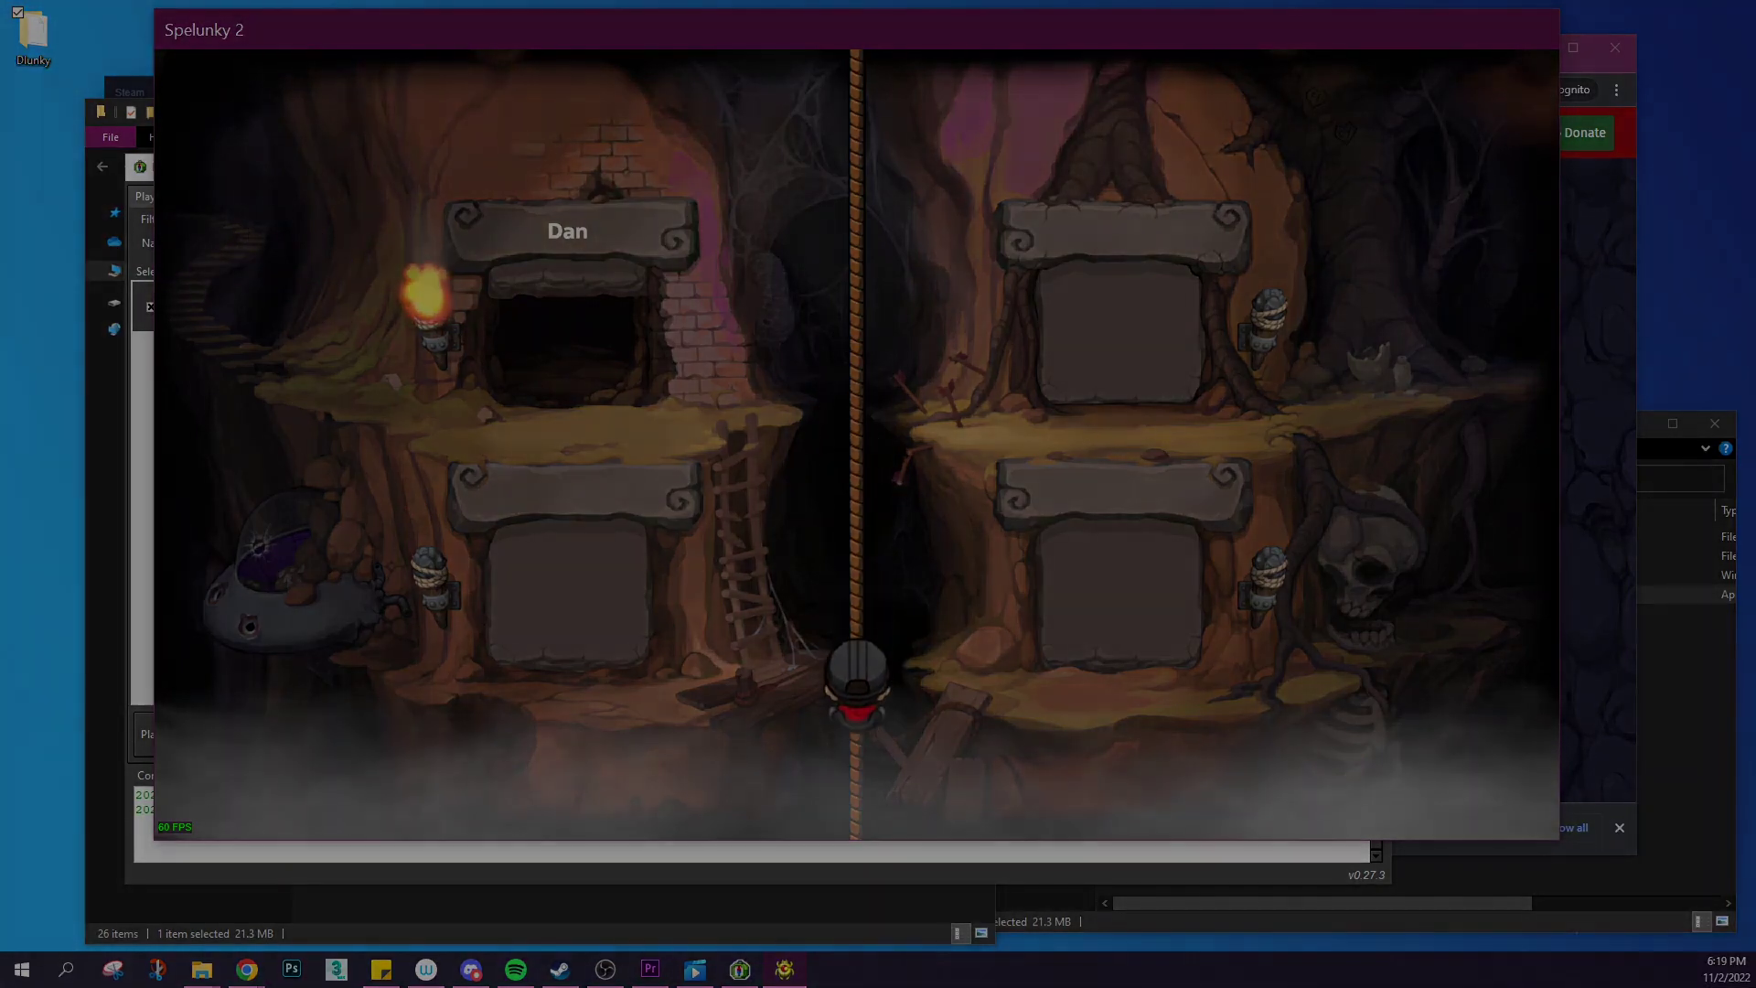